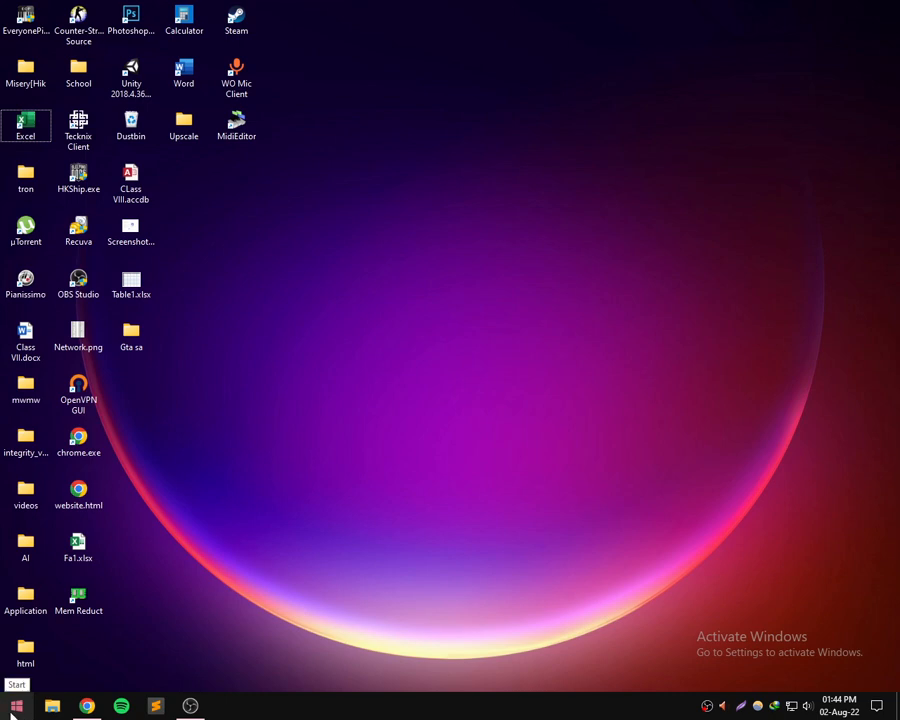
pyautogui.click(11, 711)
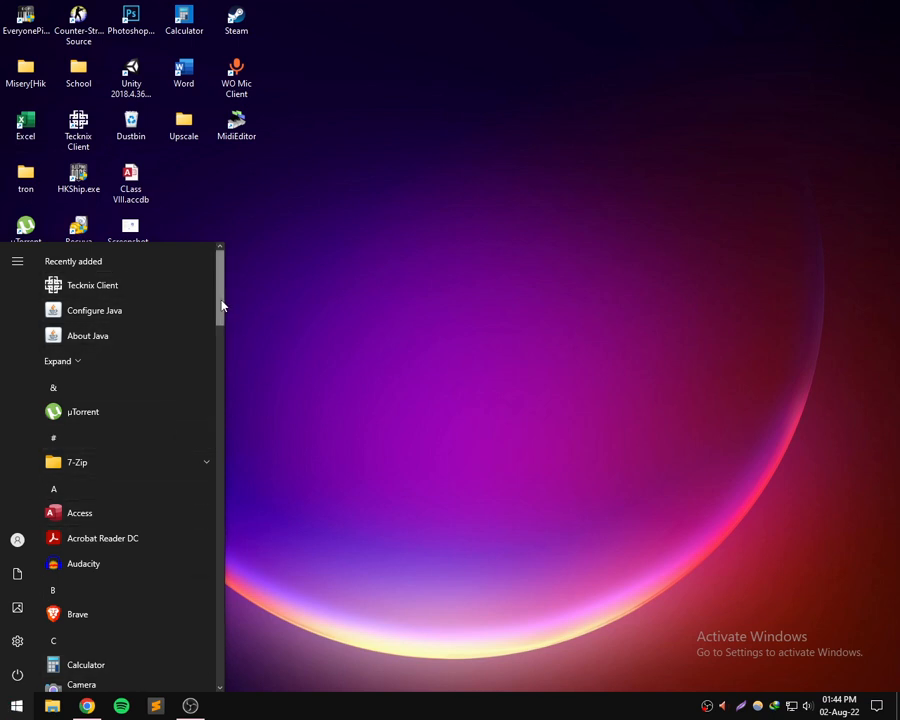
pyautogui.moveTo(218, 305); pyautogui.dragTo(233, 394)
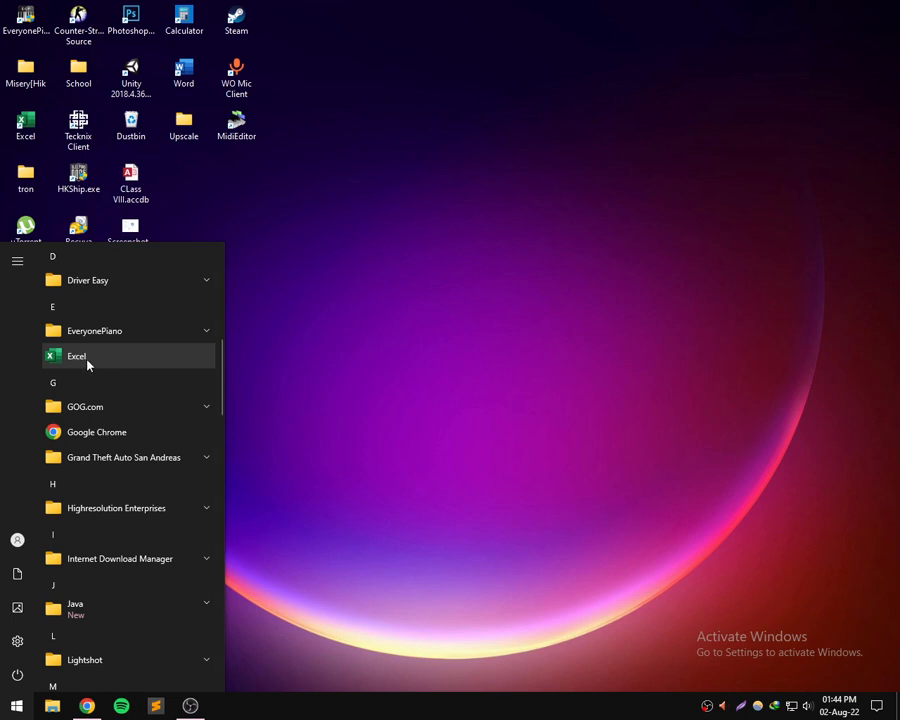
pyautogui.click(289, 405)
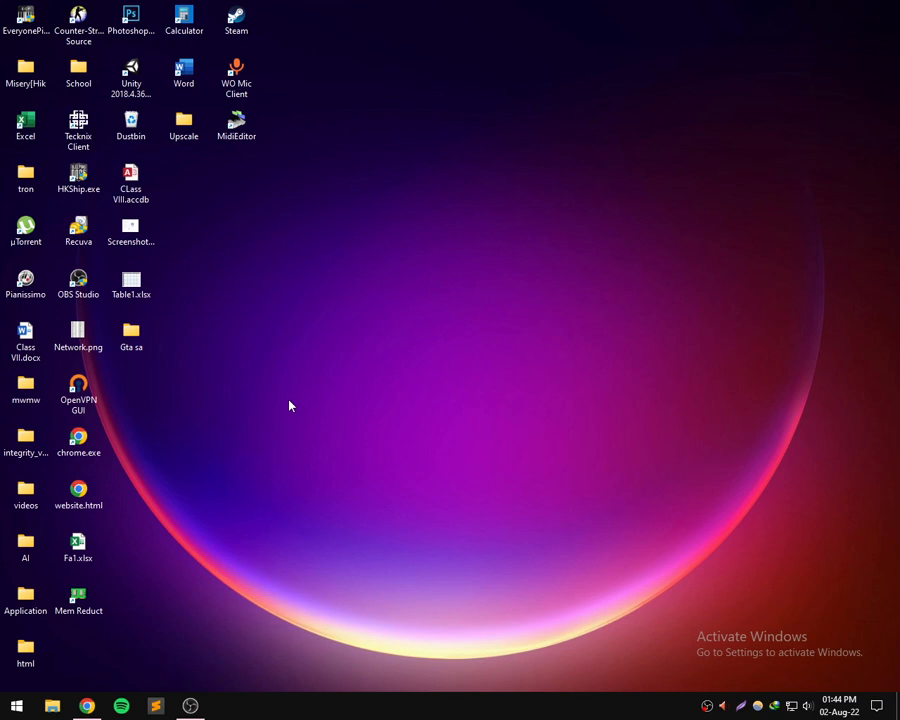
pyautogui.press('super+r')
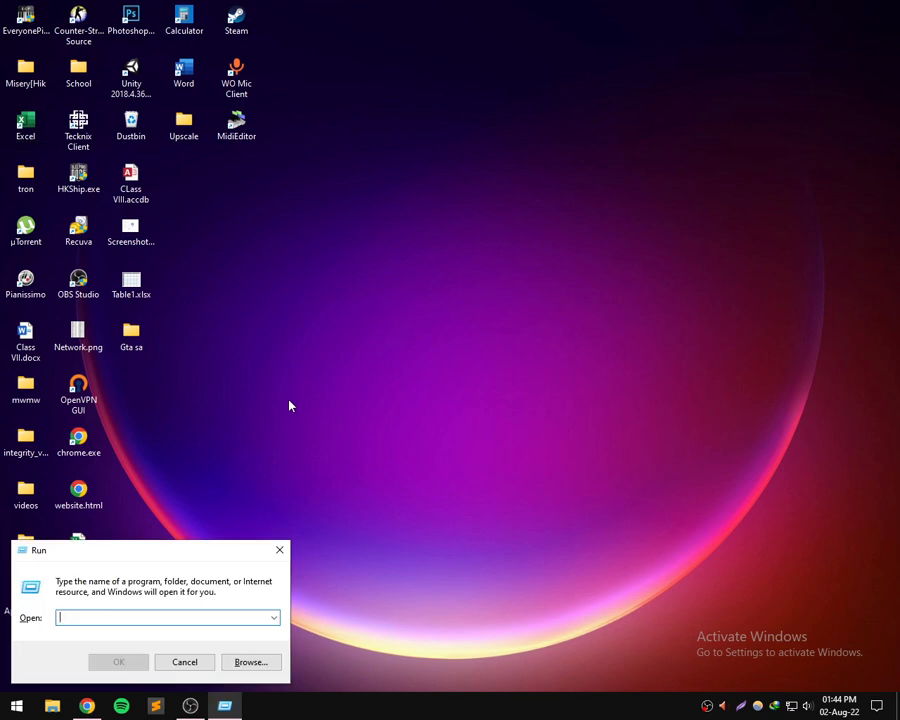
pyautogui.write('E')
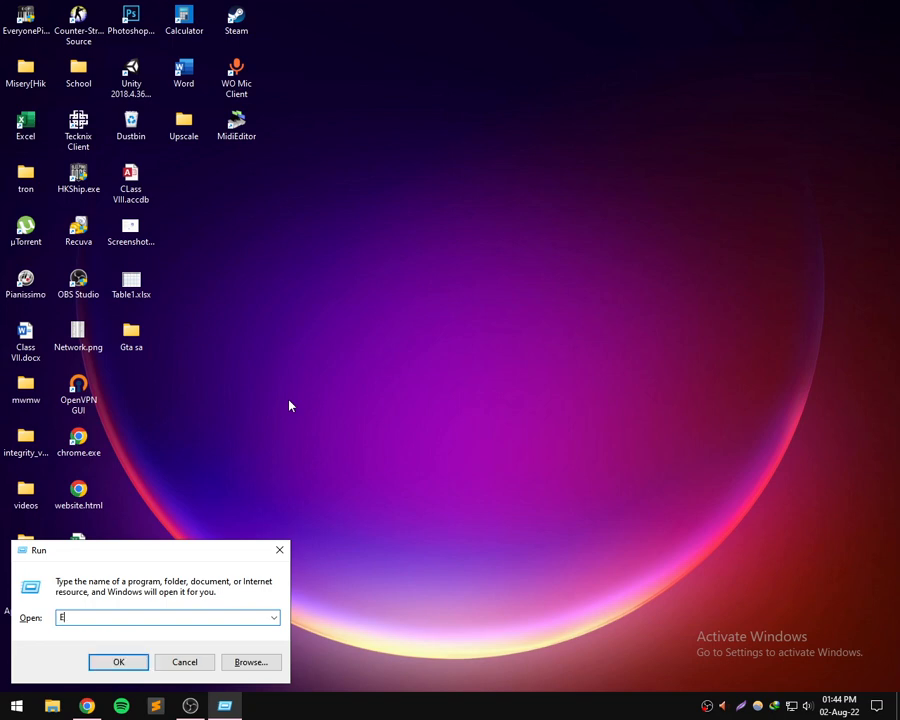
pyautogui.write('xcel')
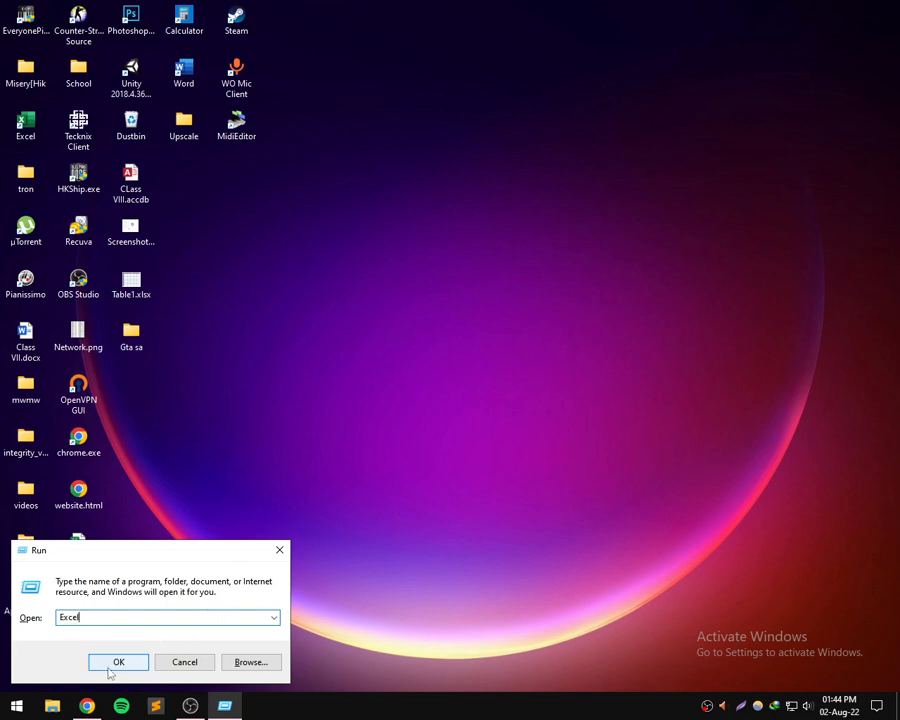
pyautogui.click(280, 550)
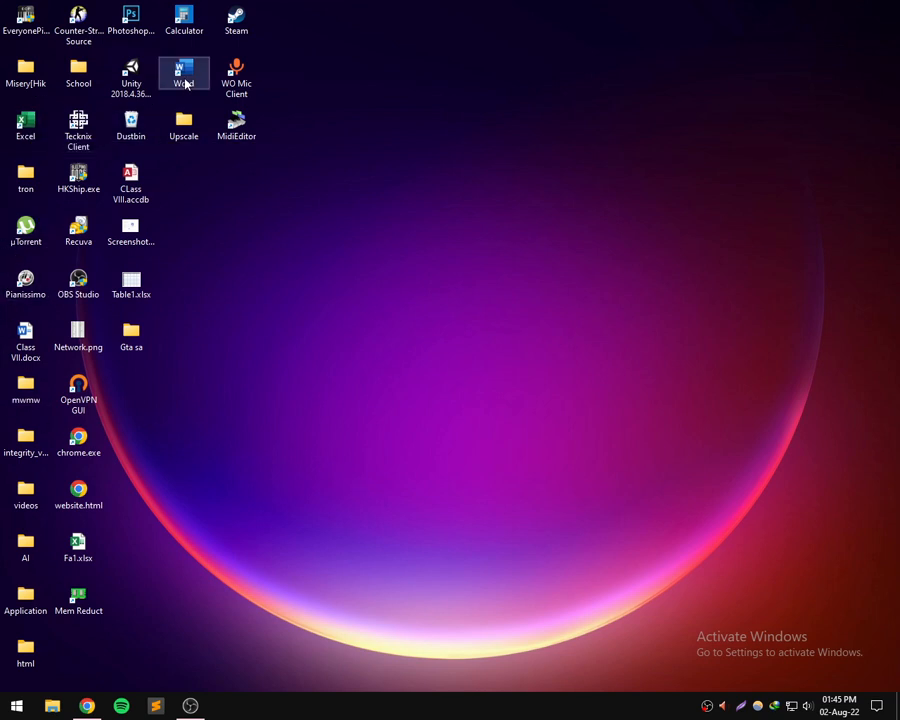
# - Open Excel from its desktop shortcut and create a blank workbook
pyautogui.doubleClick(30, 124)
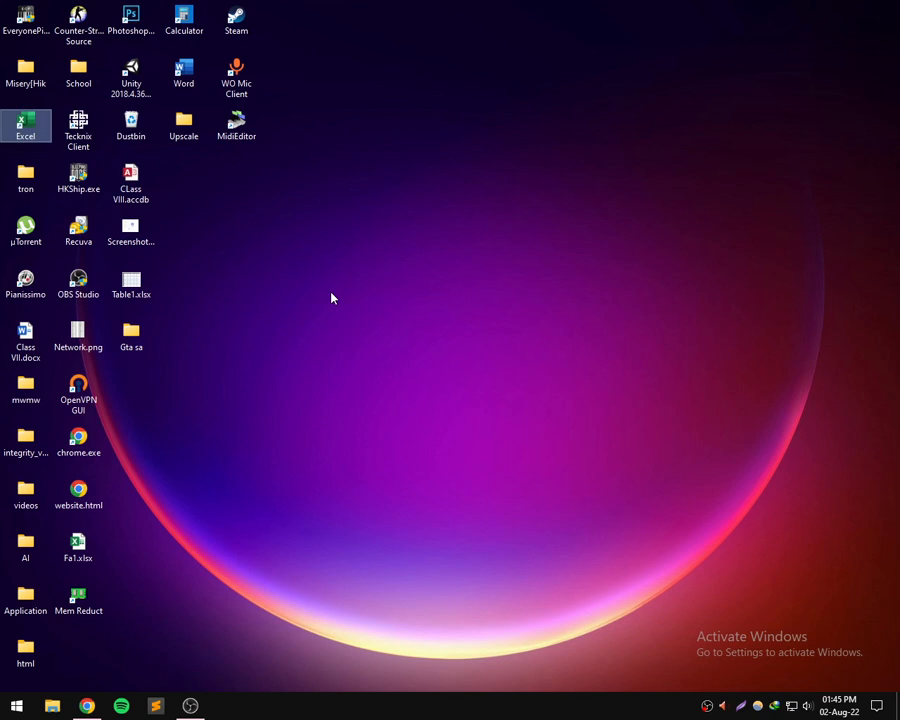
pyautogui.doubleClick(26, 145)
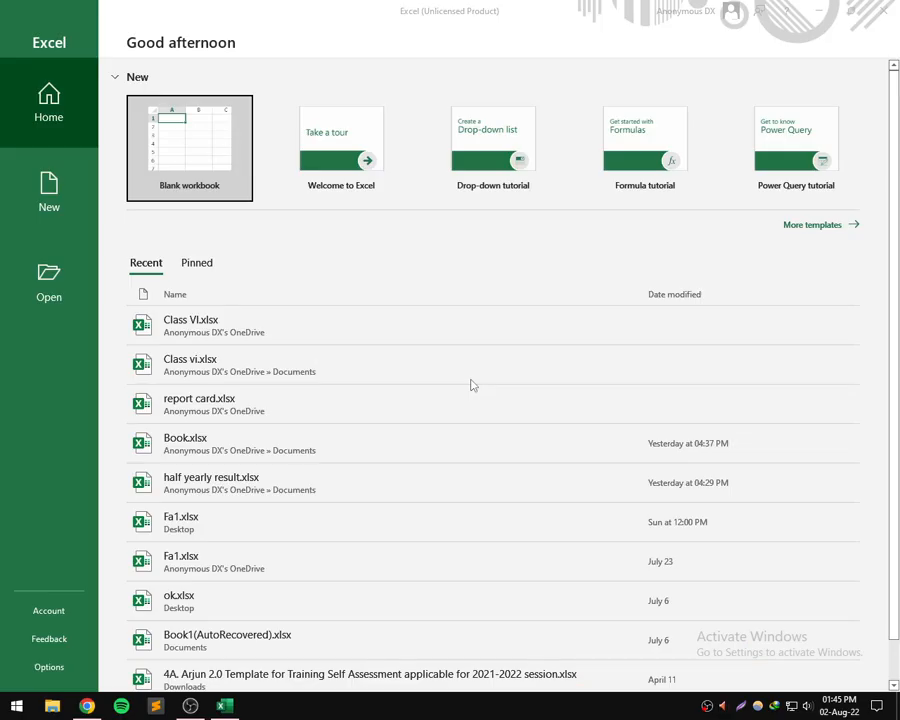
pyautogui.click(208, 158)
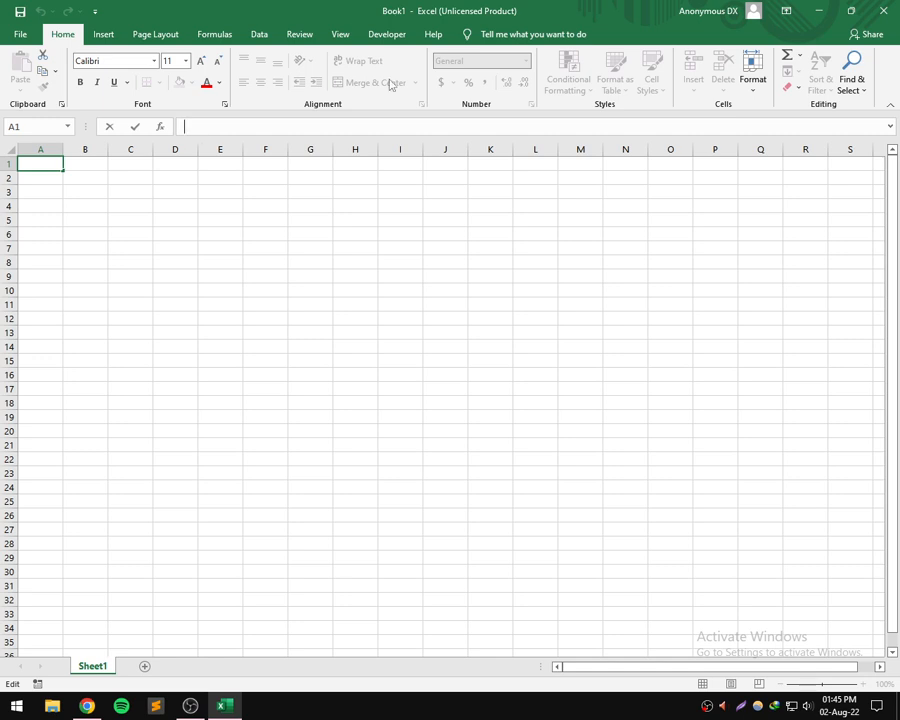
# - Enter 34 in cell A1
pyautogui.write('34')
pyautogui.click(18, 34)
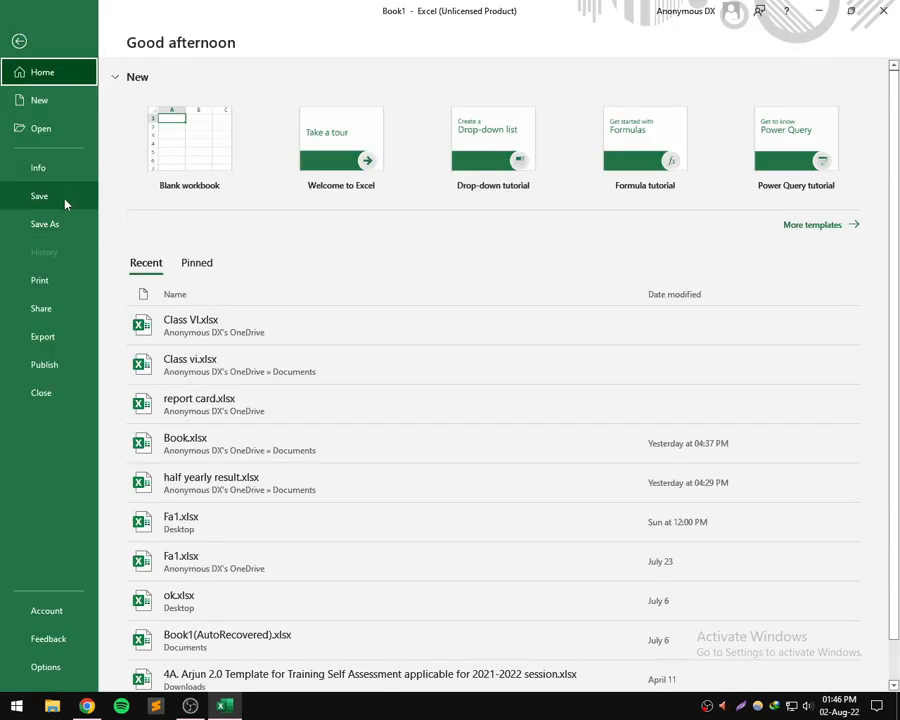
pyautogui.press('Escape')
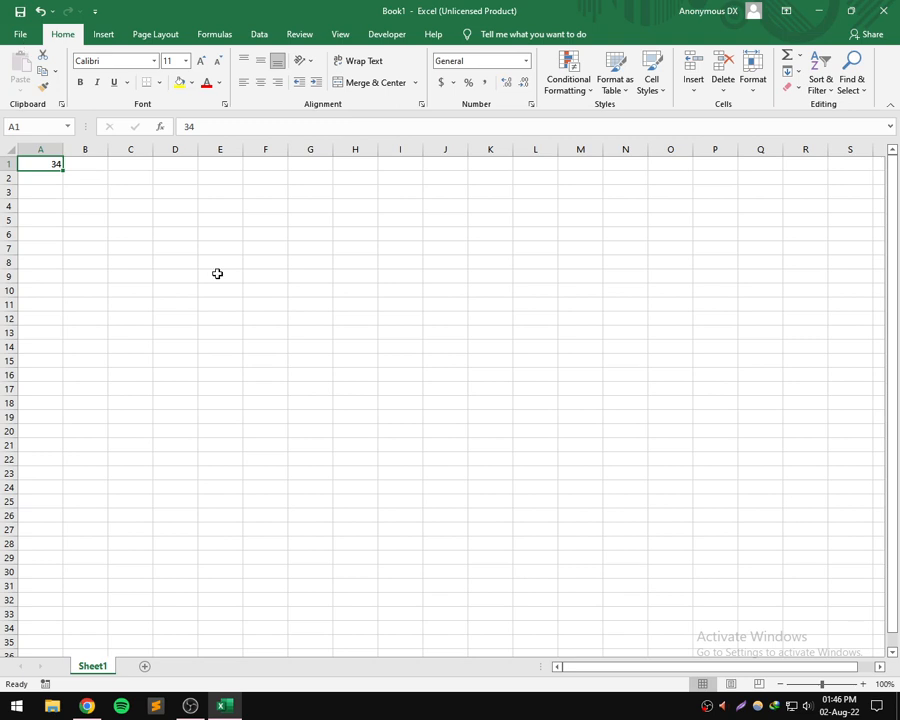
# - Save the workbook as "Class vi, Computer" in the OneDrive Documents folder
pyautogui.hotkey('ctrl', 's')
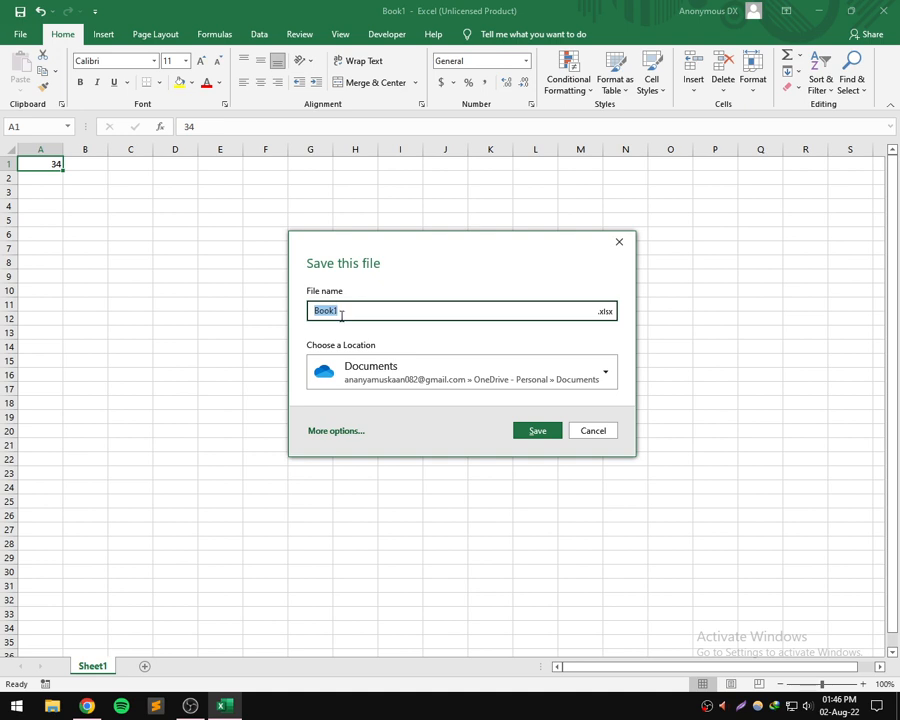
pyautogui.write('Class vi, Computer')
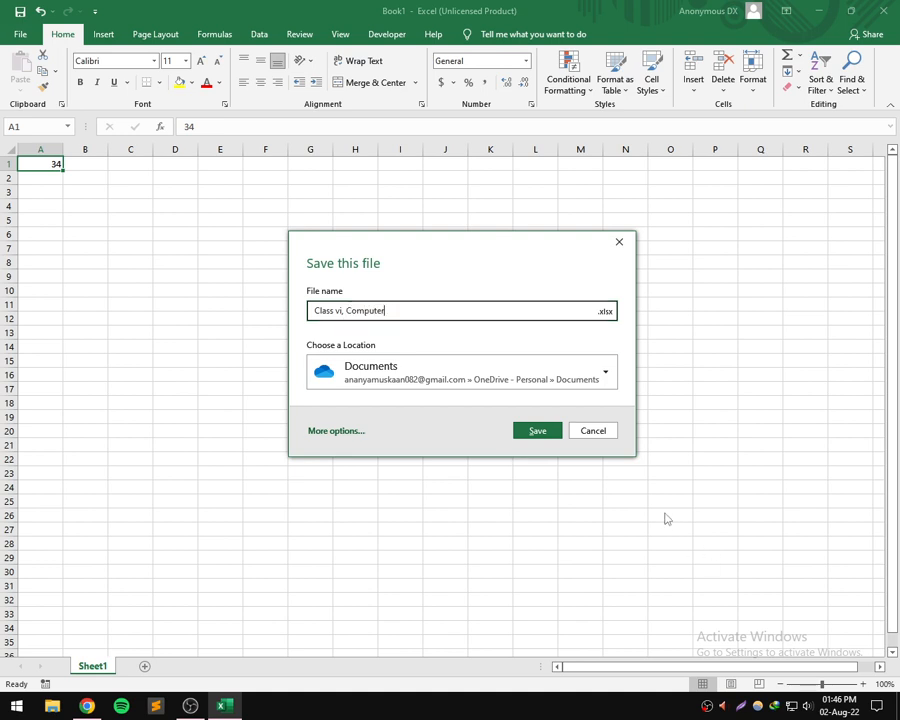
pyautogui.click(538, 431)
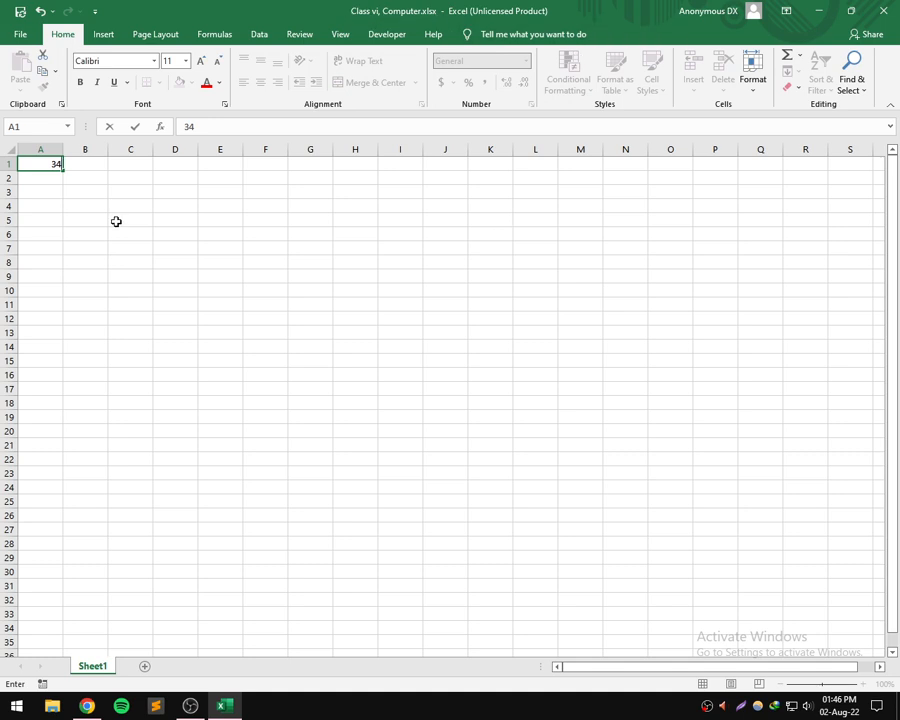
# - Clear the number typed in cell A1 and dismiss the file-rename prompt
pyautogui.press('BackSpace')
pyautogui.press('BackSpace')
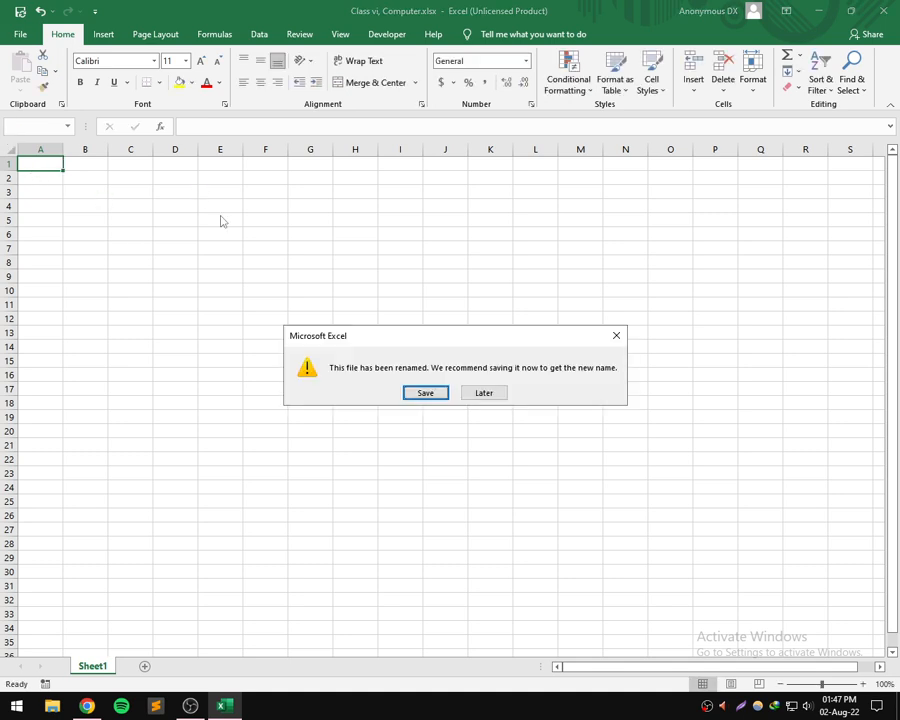
pyautogui.click(616, 335)
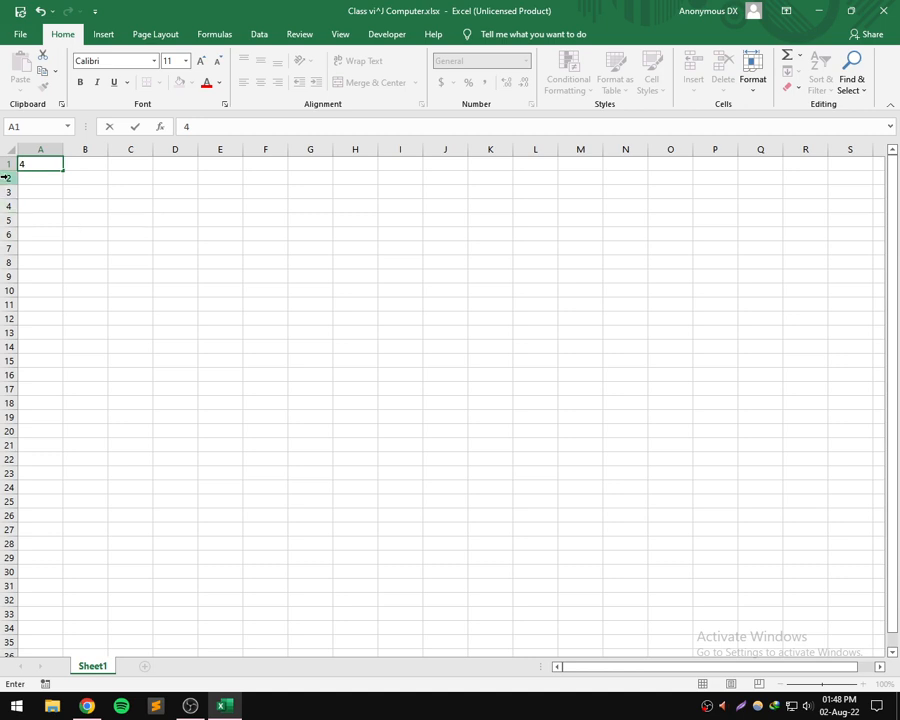
pyautogui.press('BackSpace')
pyautogui.scroll(-2, 110, 643)
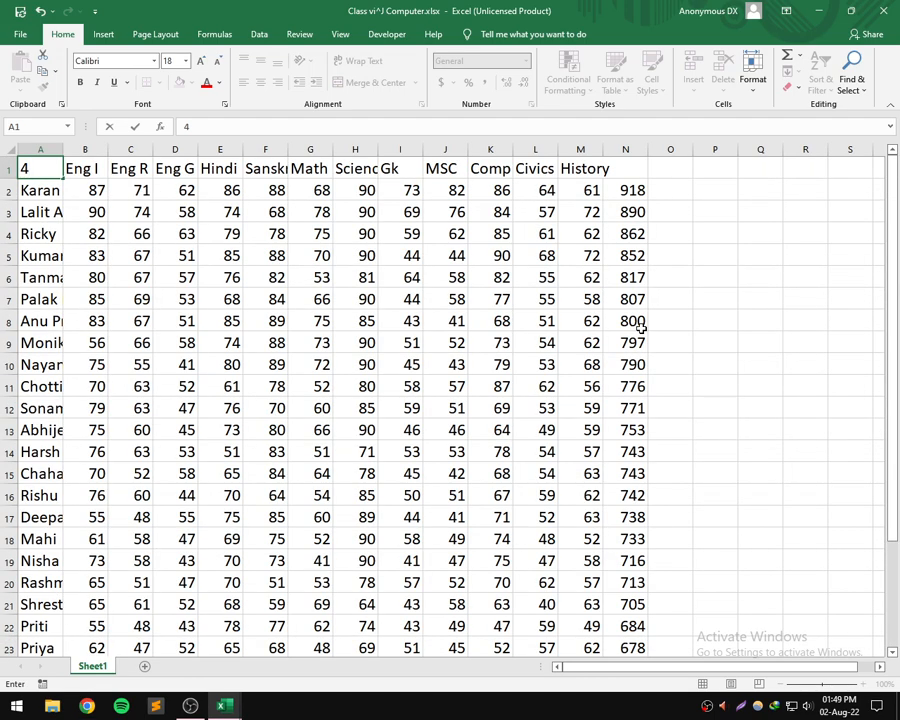
pyautogui.press('BackSpace')
# - Try to replace the MSC heading in cell J1 with "Moral Sience", and undo the edit
pyautogui.click(446, 169)
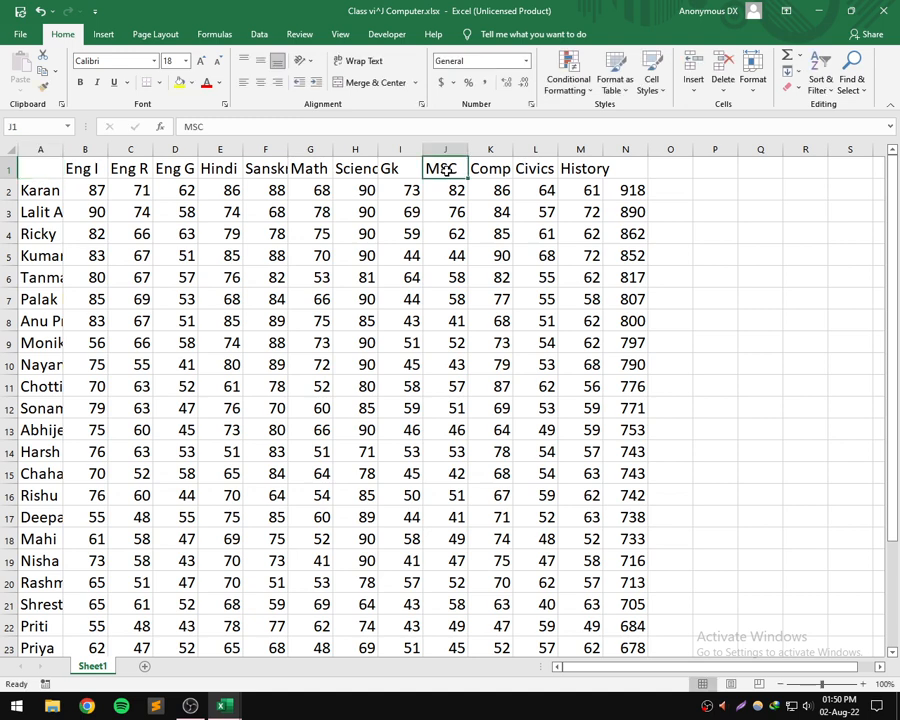
pyautogui.click(561, 131)
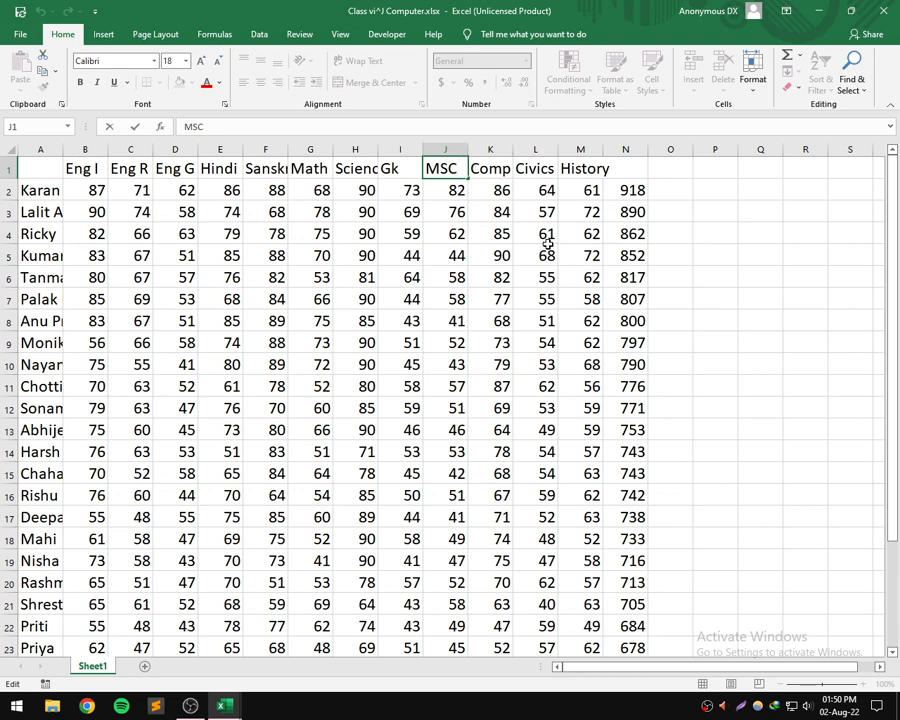
pyautogui.press('BackSpace')
pyautogui.press('BackSpace')
pyautogui.write('oral S')
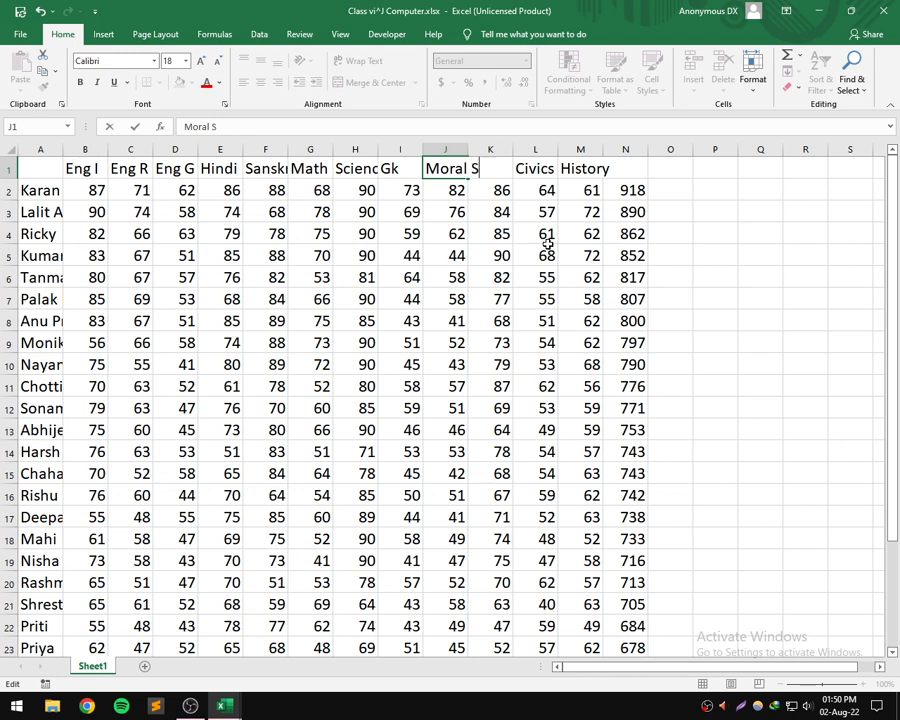
pyautogui.write('ience')
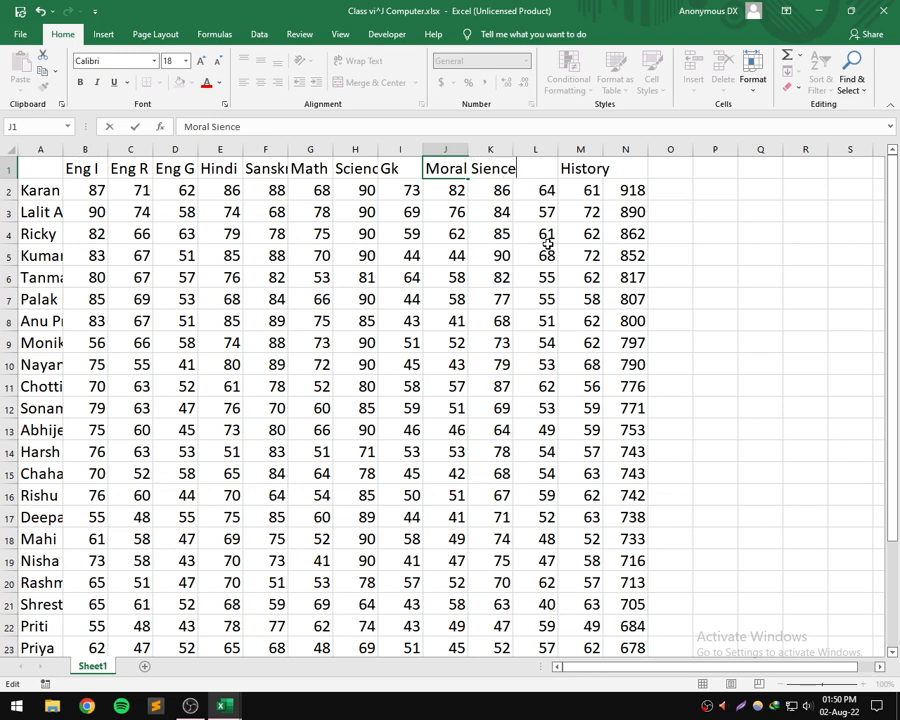
pyautogui.hotkey('ctrl', 'z')
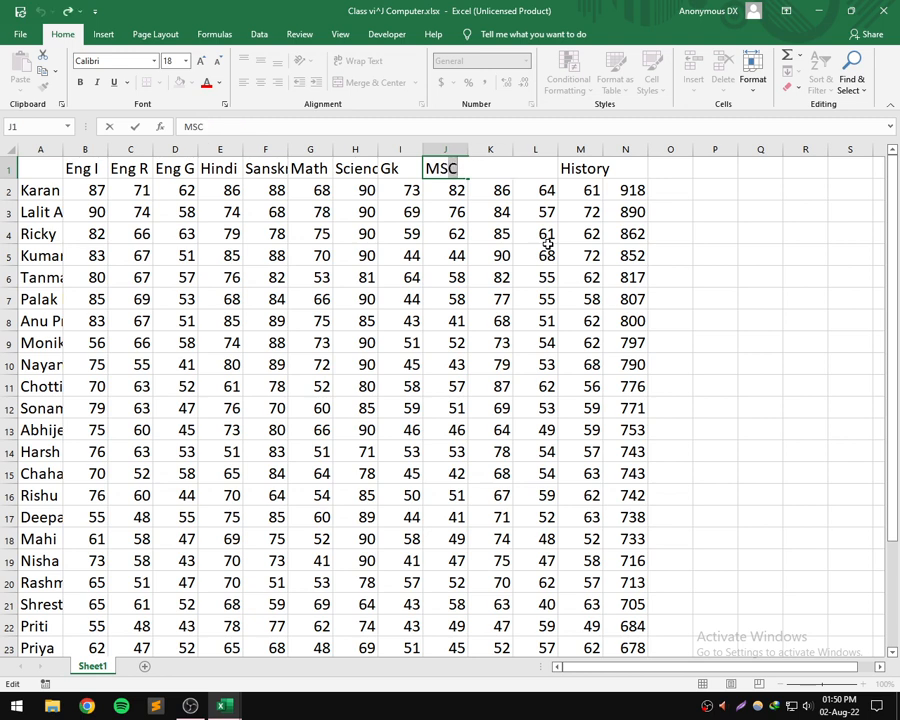
pyautogui.click(676, 169)
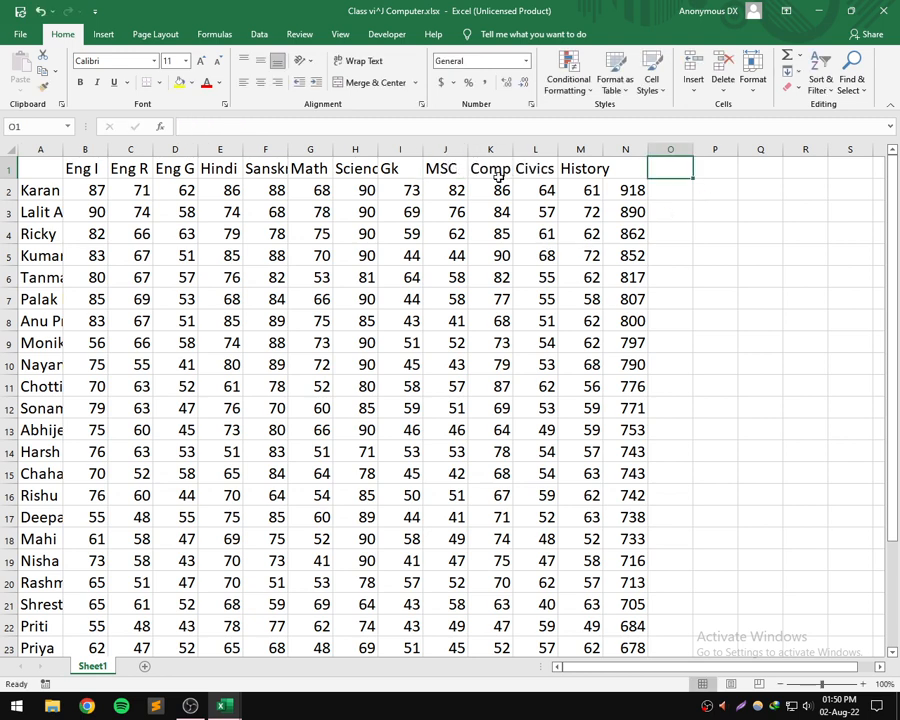
# - Replace the MSC heading in cell J1 with "Moral Science"
pyautogui.click(442, 170)
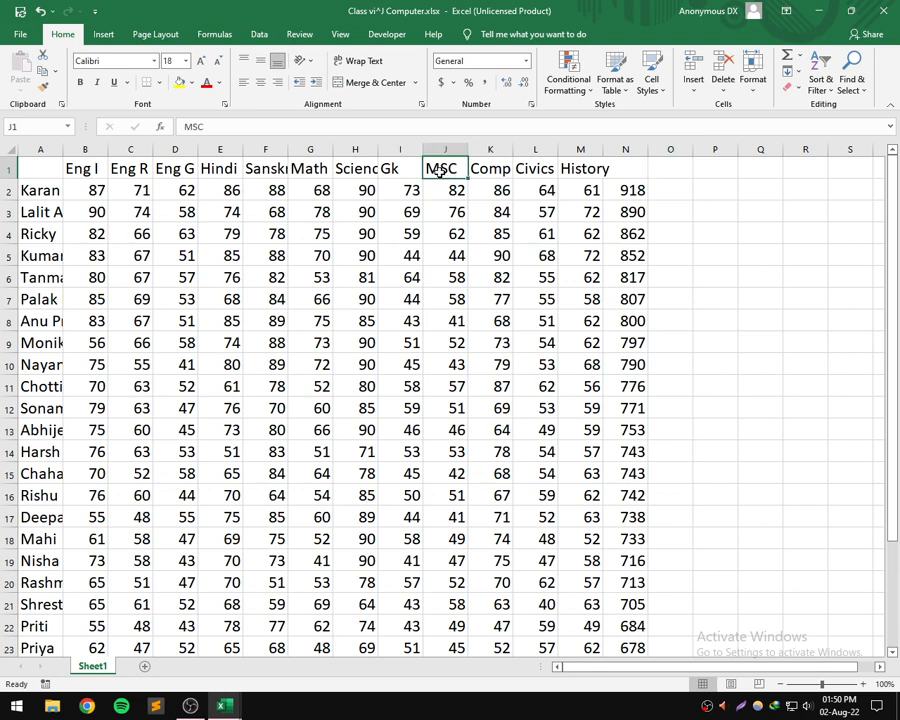
pyautogui.click(212, 125)
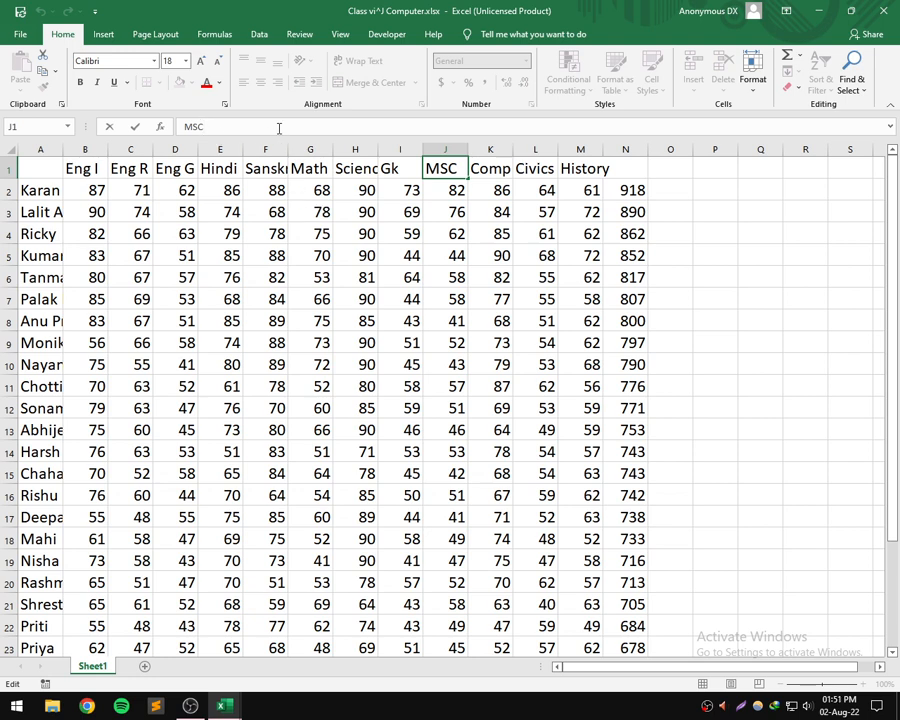
pyautogui.press('BackSpace')
pyautogui.press('BackSpace')
pyautogui.write('oral Scie')
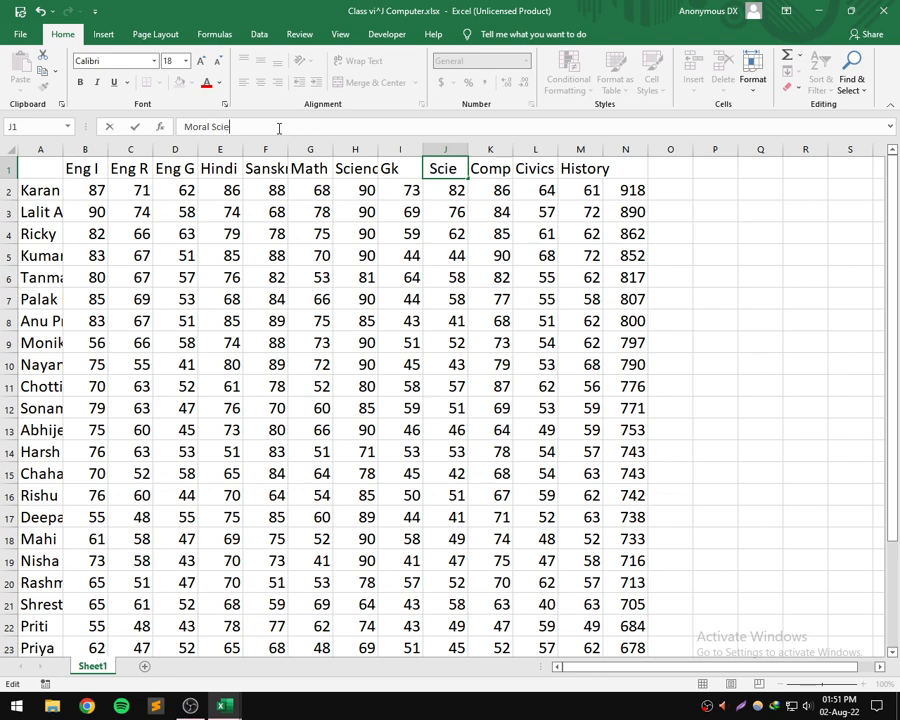
pyautogui.write('nce')
pyautogui.press('Return')
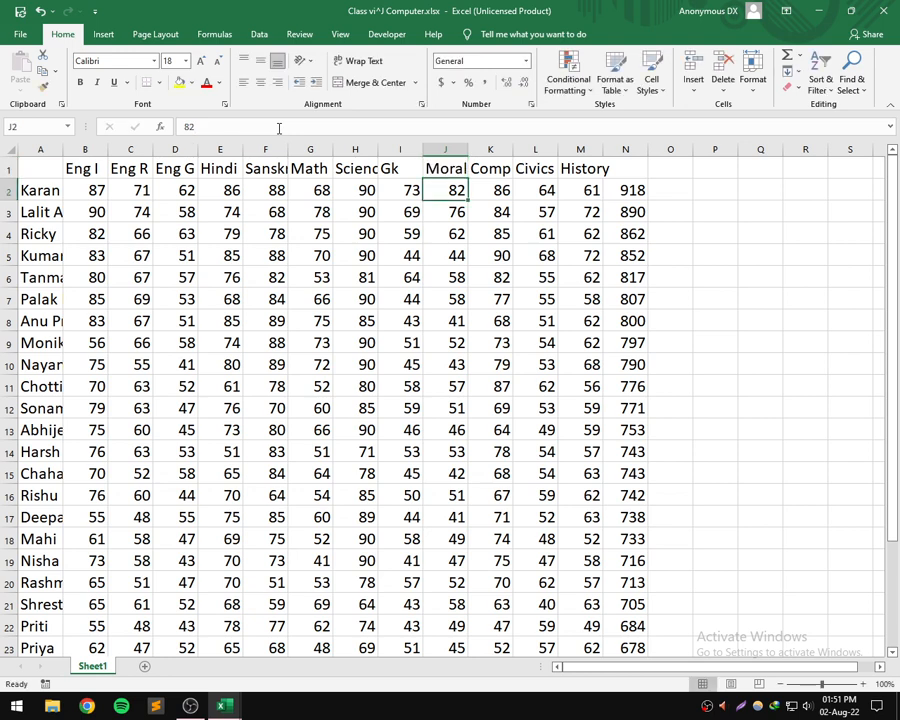
# - Set the heading in cell J1 to MSC and save the workbook
pyautogui.press('Up')
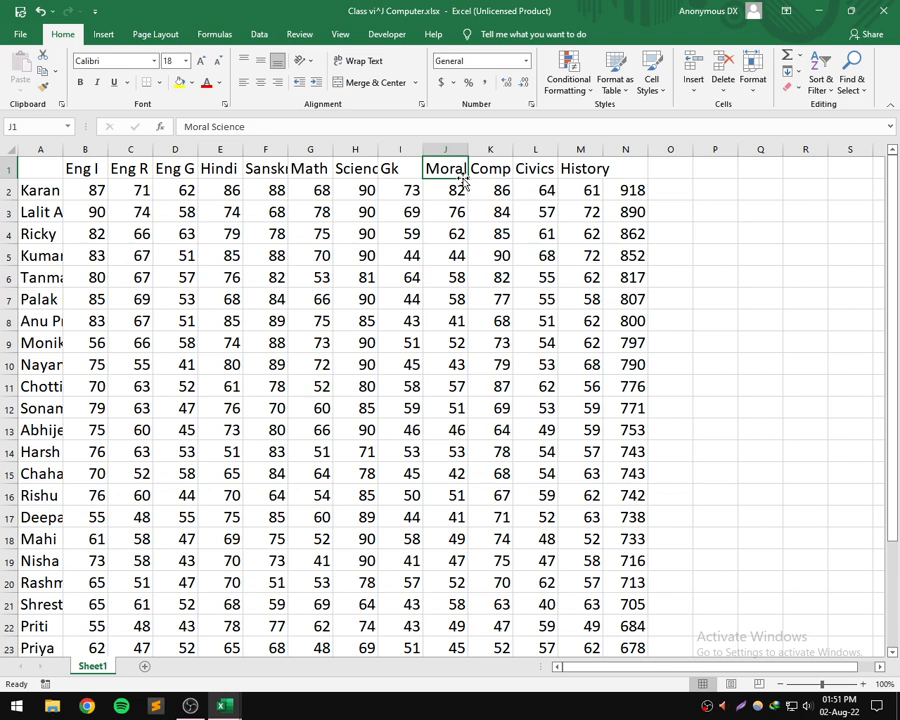
pyautogui.write('MSC')
pyautogui.hotkey('ctrl', 'Return')
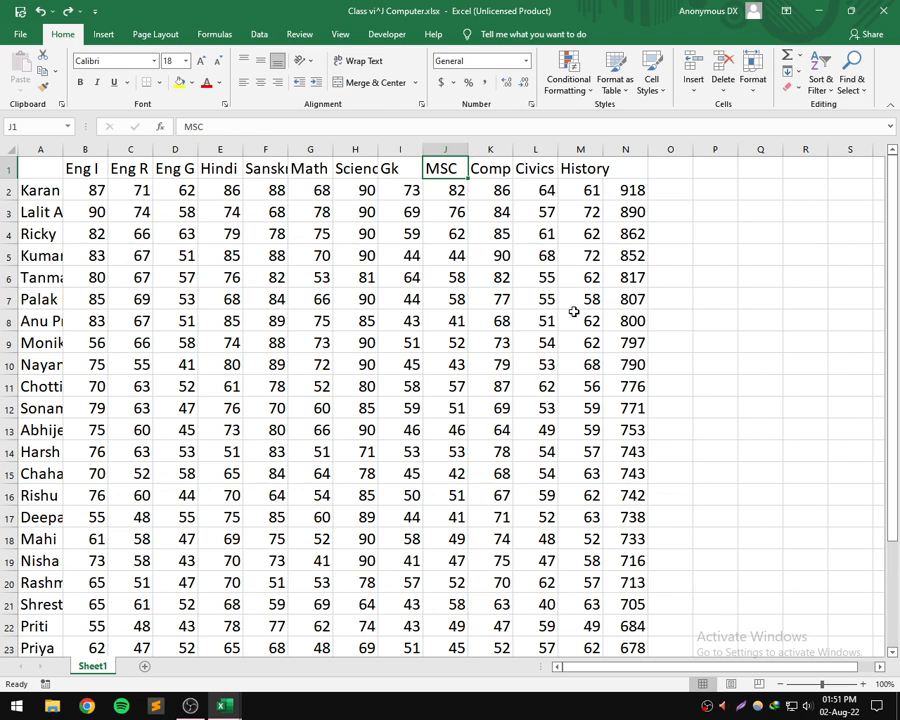
pyautogui.hotkey('ctrl', 's')
# - Clear the contents of every filled cell in row 28, from B28 through N28, one cell at a time
pyautogui.scroll(-5, 414, 350)
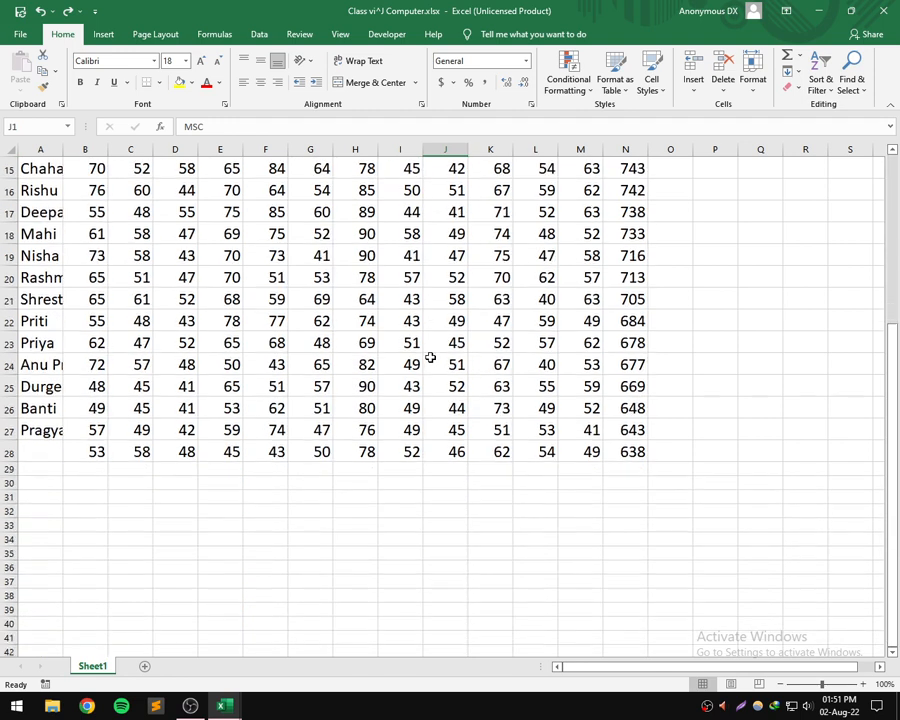
pyautogui.click(93, 431)
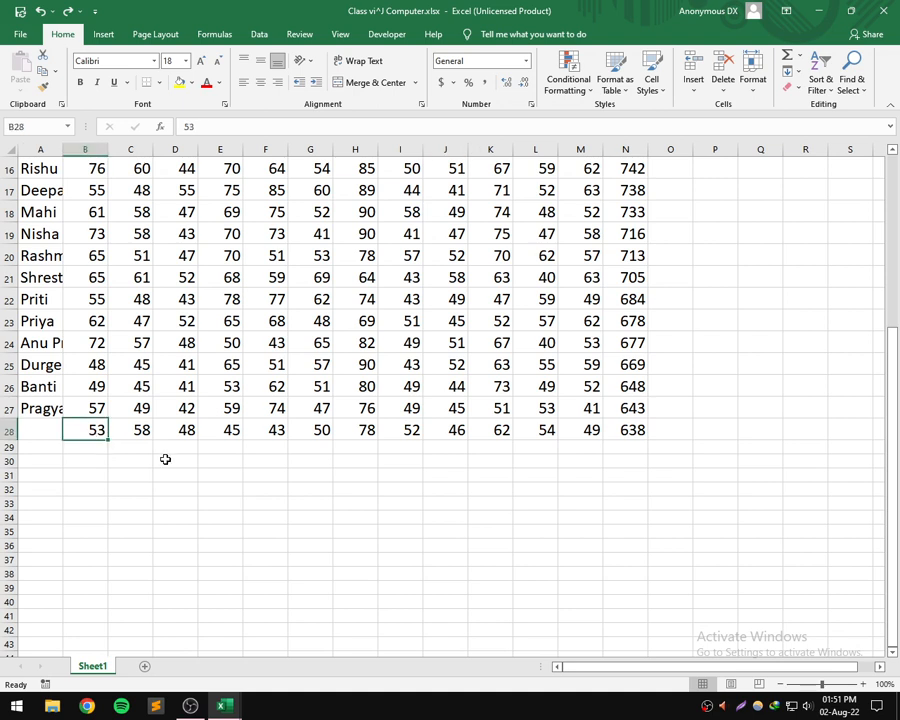
pyautogui.press('Delete')
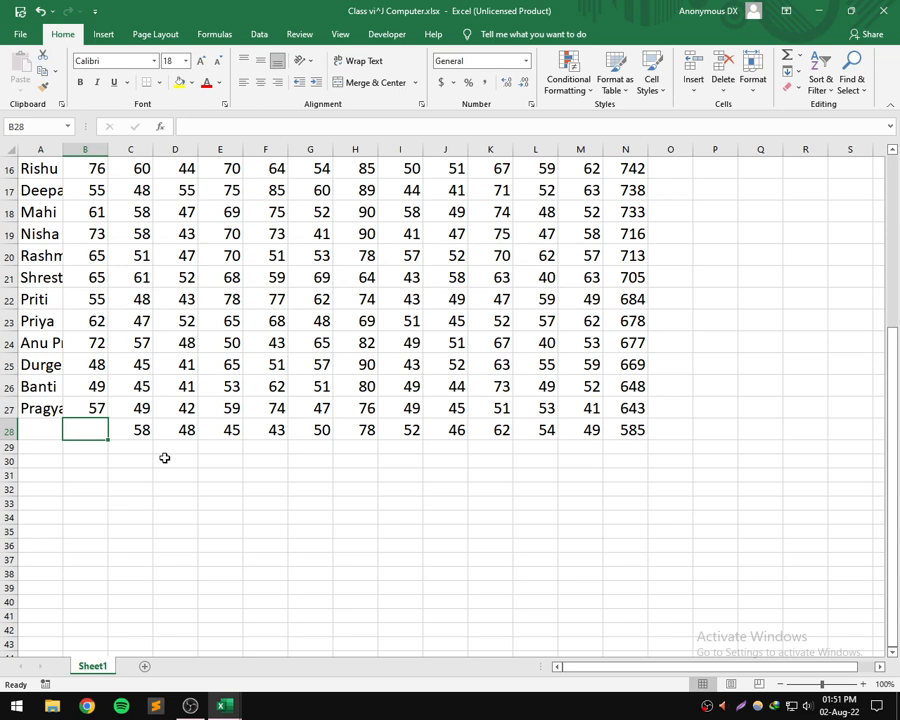
pyautogui.press('Right')
pyautogui.press('Delete')
pyautogui.press('Right')
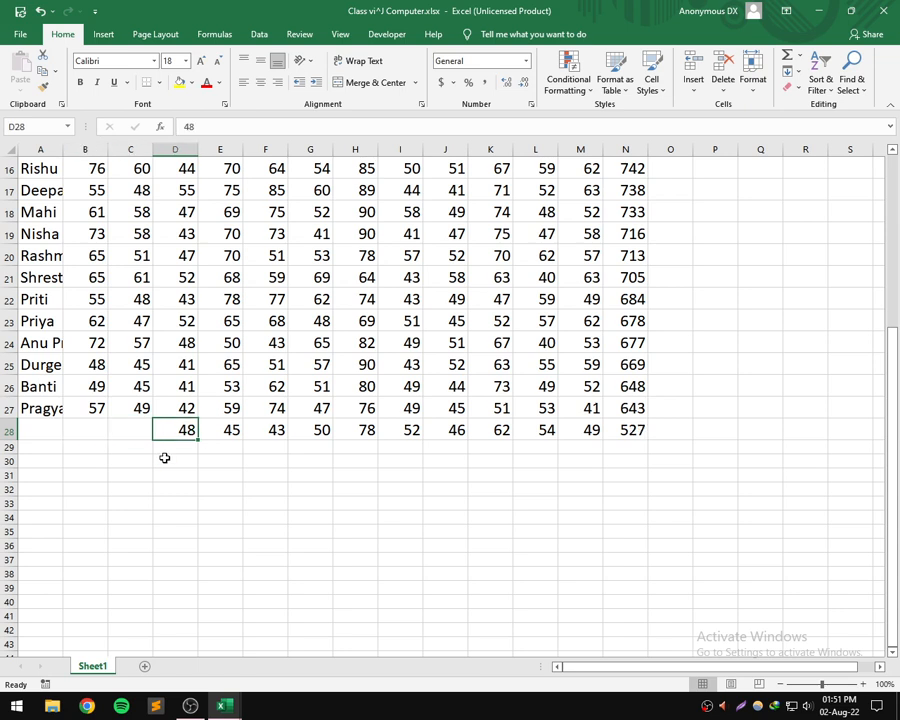
pyautogui.press('Delete')
pyautogui.press('Right')
pyautogui.press('Delete')
pyautogui.press('Right')
pyautogui.press('Delete')
pyautogui.press('Right')
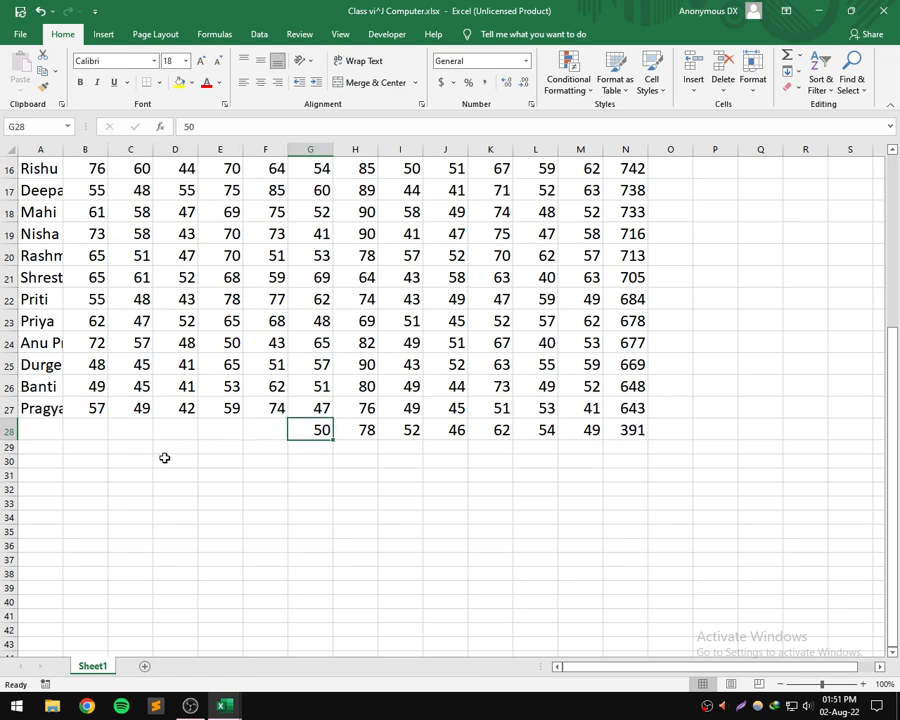
pyautogui.press('Delete')
pyautogui.press('Right')
pyautogui.press('Delete')
pyautogui.press('Right')
pyautogui.press('Delete')
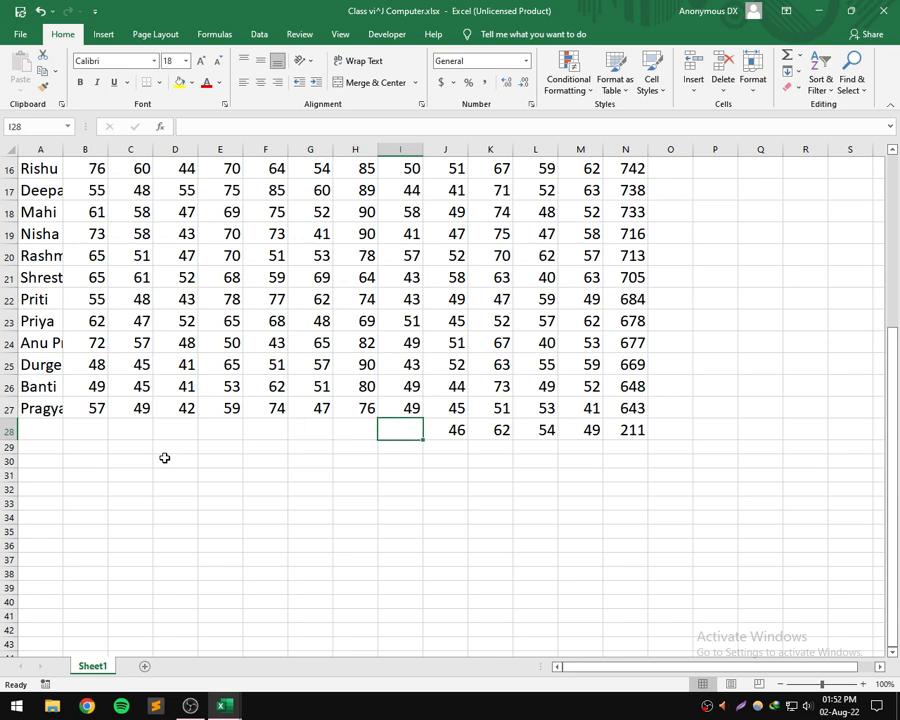
pyautogui.press('Right')
pyautogui.press('Delete')
pyautogui.press('Right')
pyautogui.press('Delete')
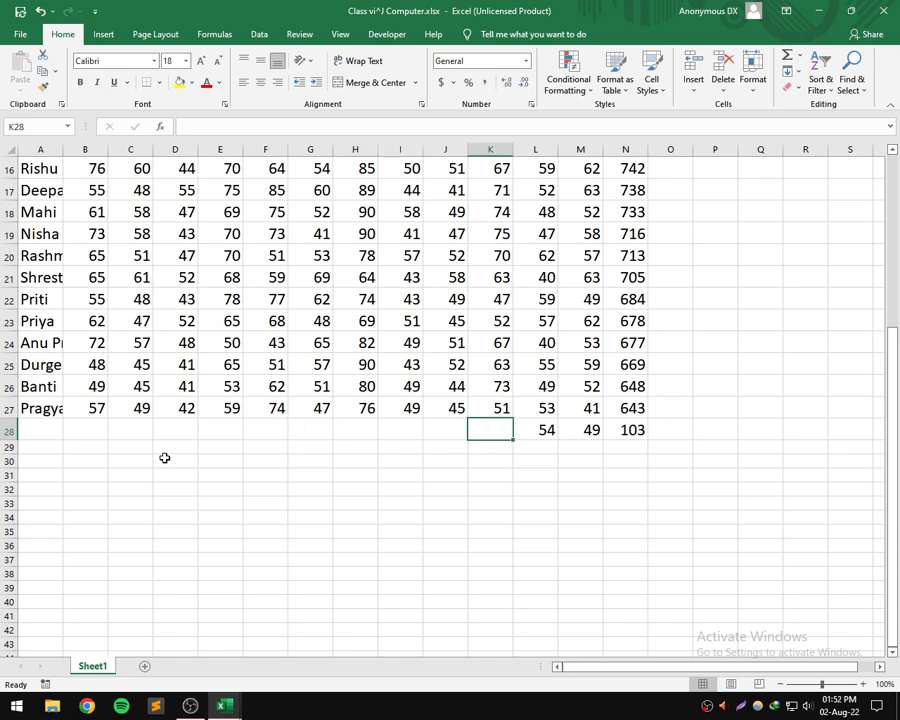
pyautogui.press('Right')
pyautogui.press('Delete')
pyautogui.press('Right')
pyautogui.press('Delete')
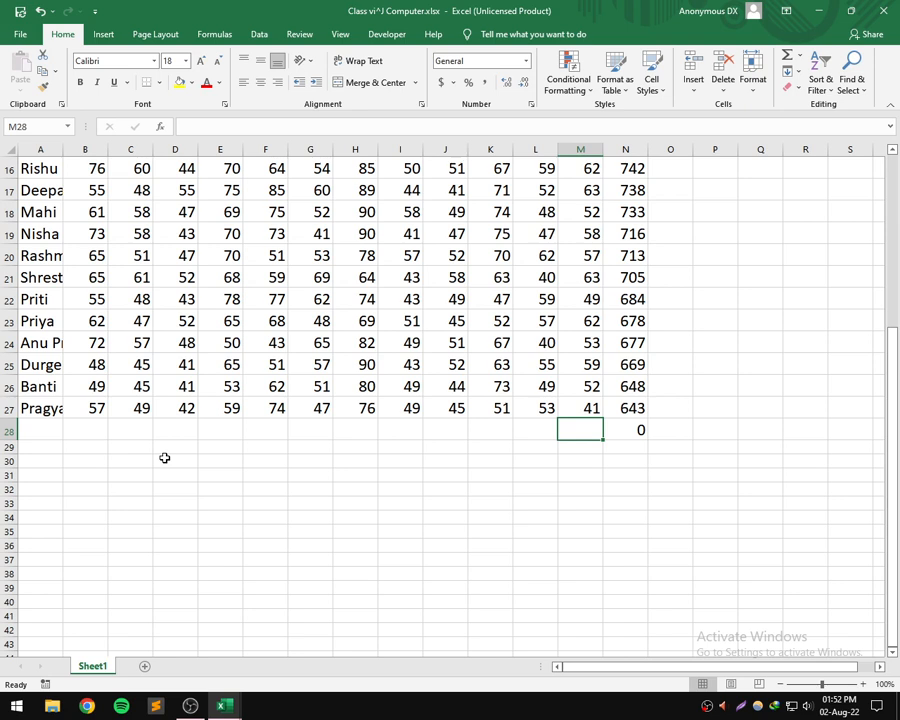
pyautogui.press('Right')
pyautogui.press('Delete')
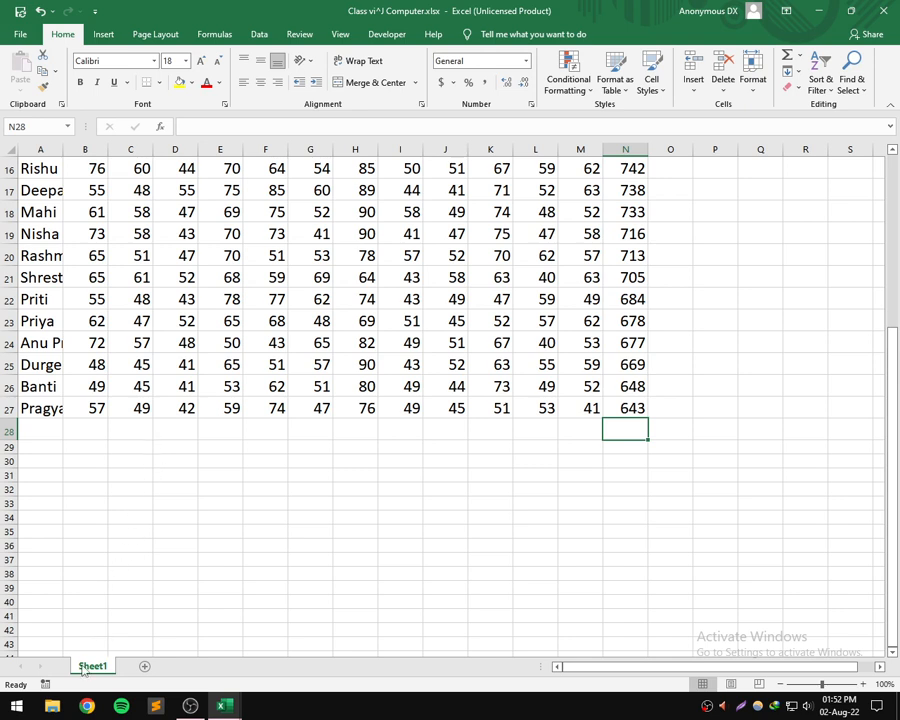
# - Enter 4 in cell N28, and delete cell A27 so the rest of its row shifts left
pyautogui.write('4')
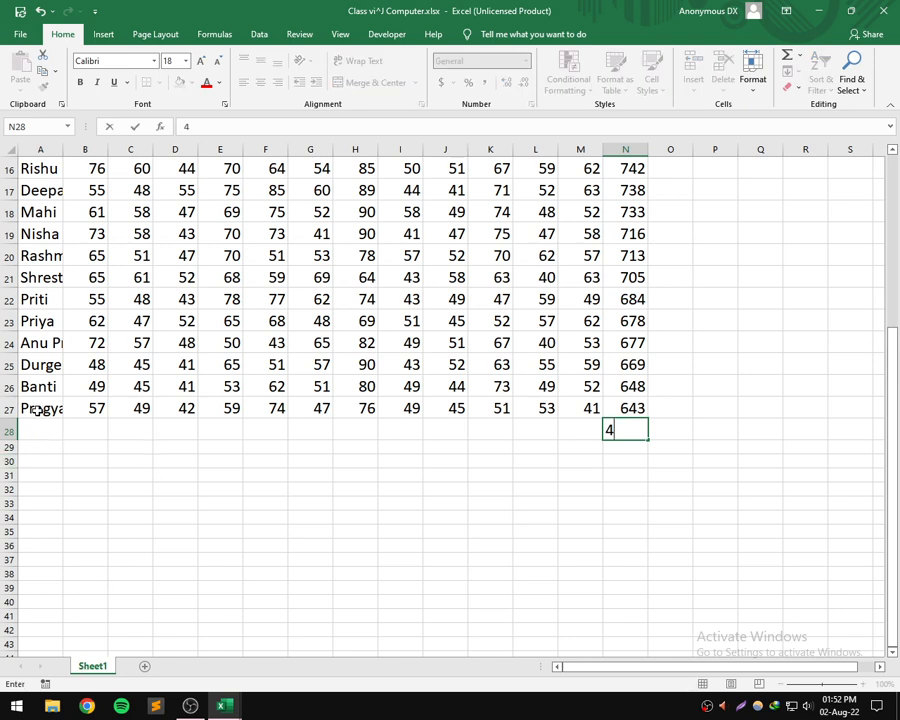
pyautogui.click(29, 408)
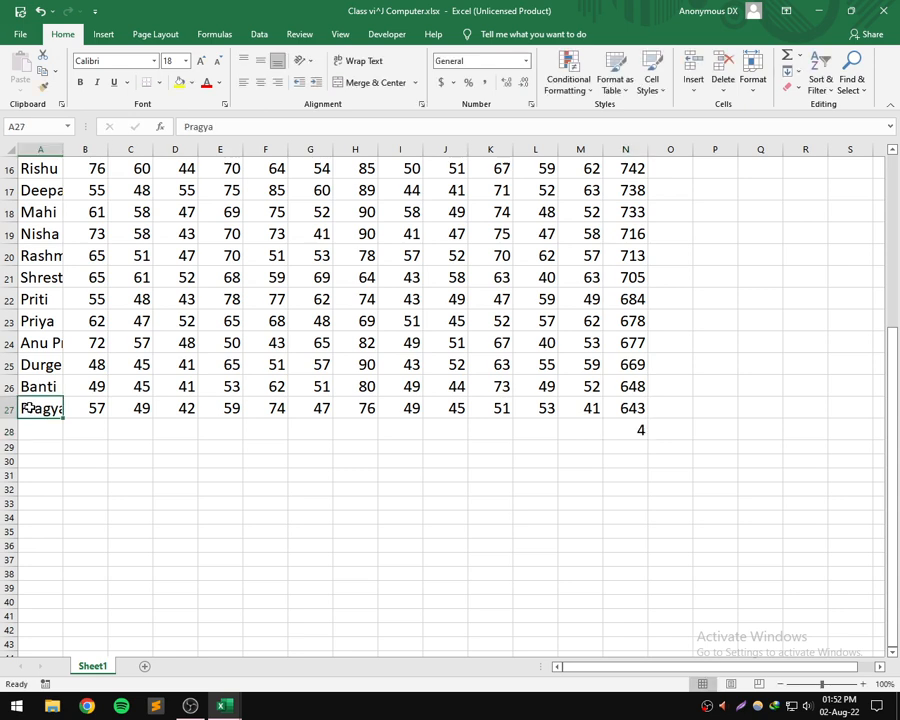
pyautogui.click(728, 65)
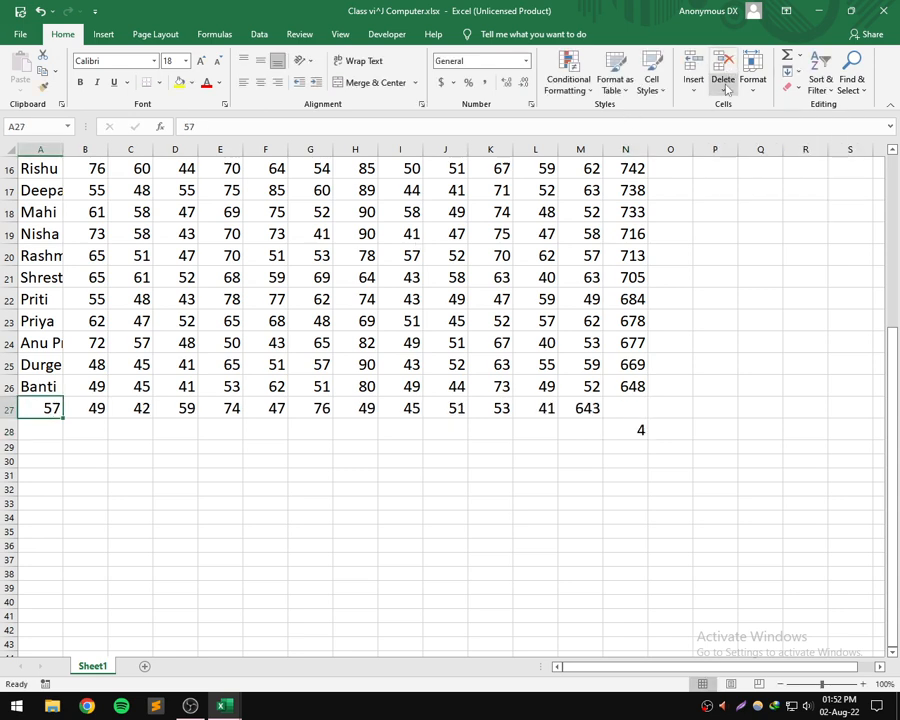
# - Delete row 27 through the Delete Cells options, choosing Entire row
pyautogui.click(723, 92)
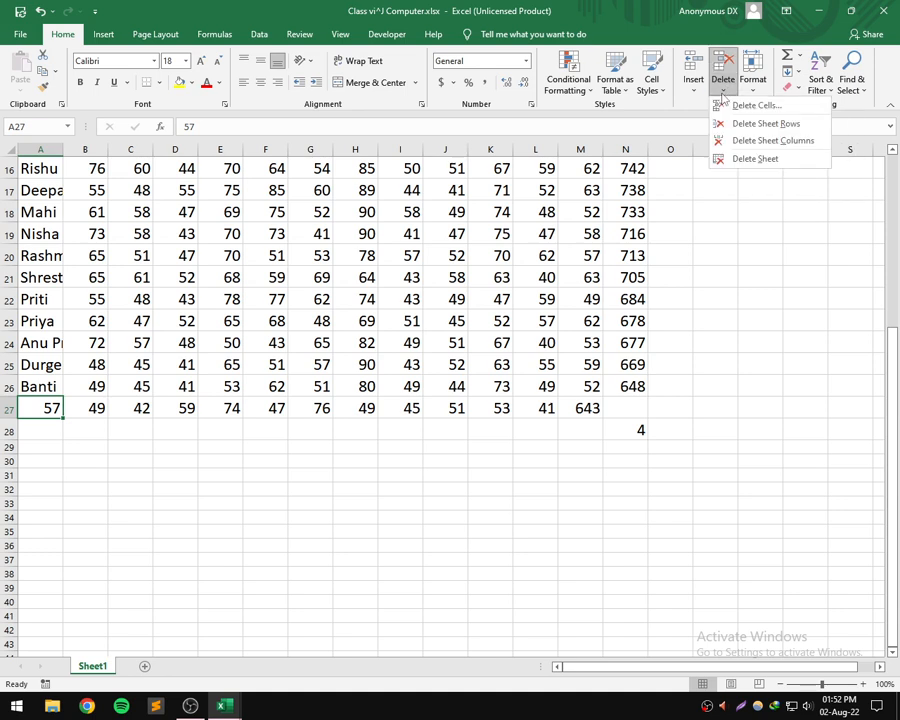
pyautogui.click(748, 105)
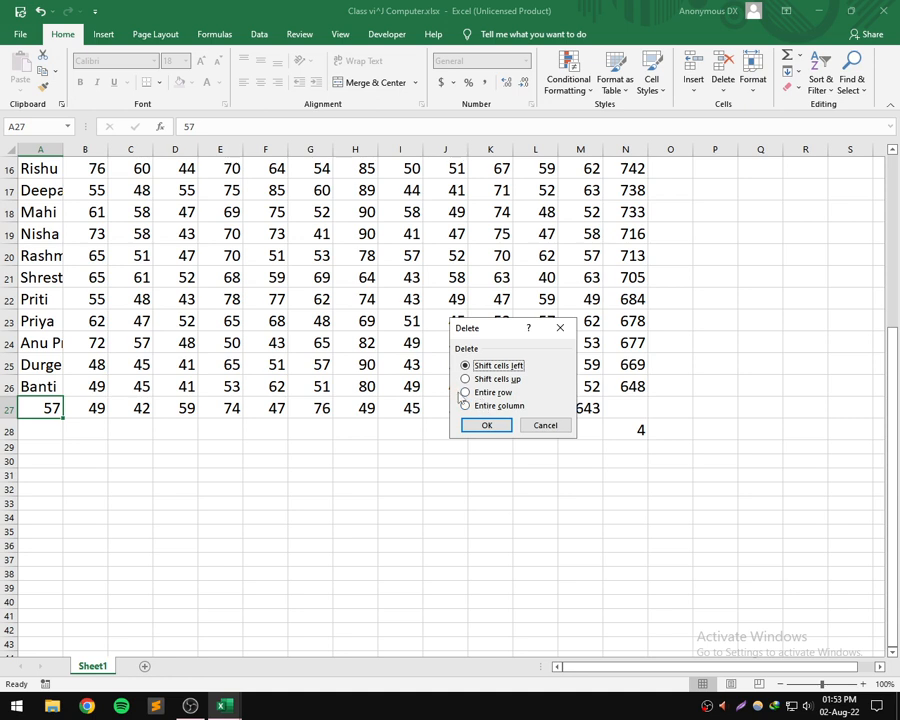
pyautogui.click(466, 393)
pyautogui.click(487, 425)
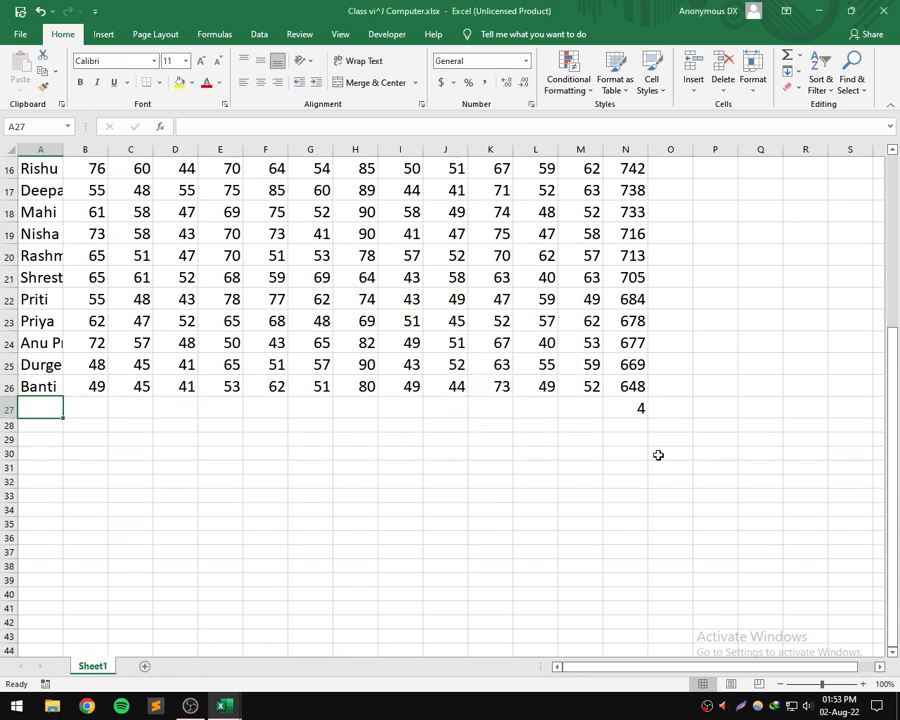
# - Undo the deletion of row 27 and the earlier deletion of cell A27
pyautogui.click(635, 408)
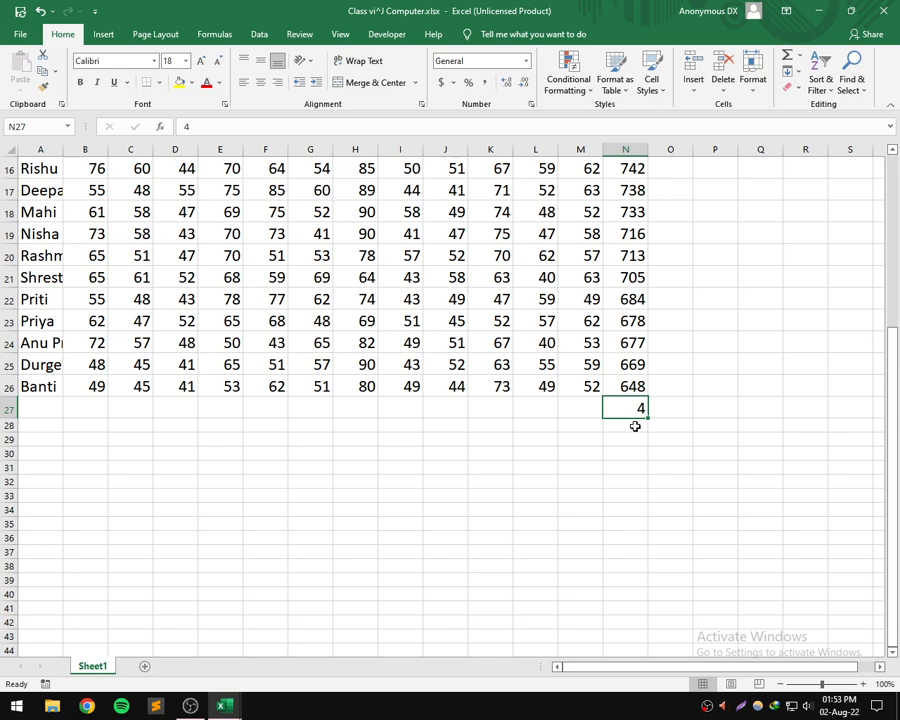
pyautogui.hotkey('ctrl', 'z')
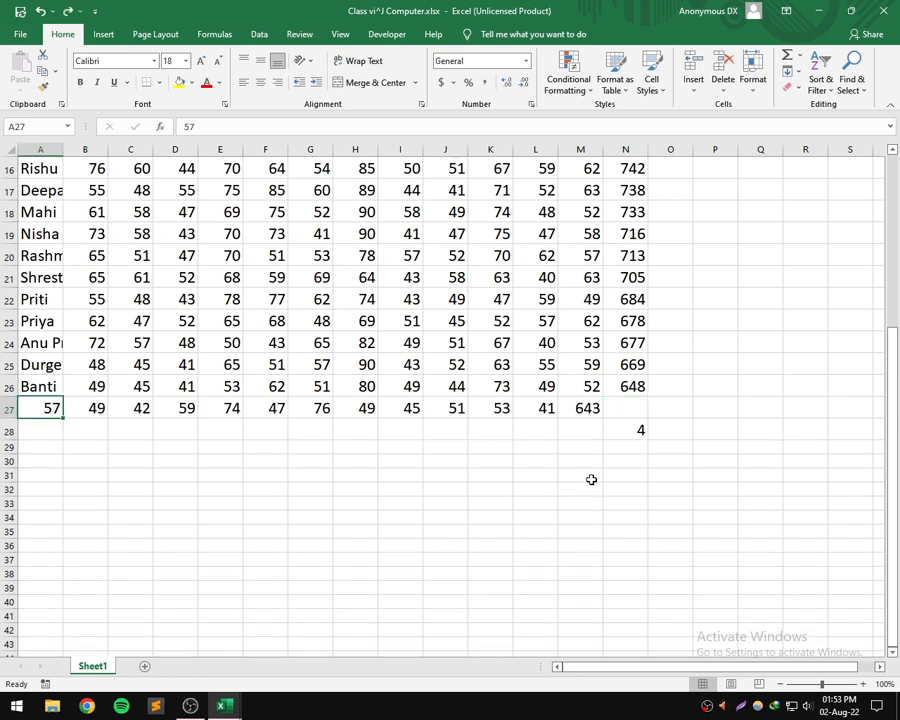
pyautogui.hotkey('ctrl', 'z')
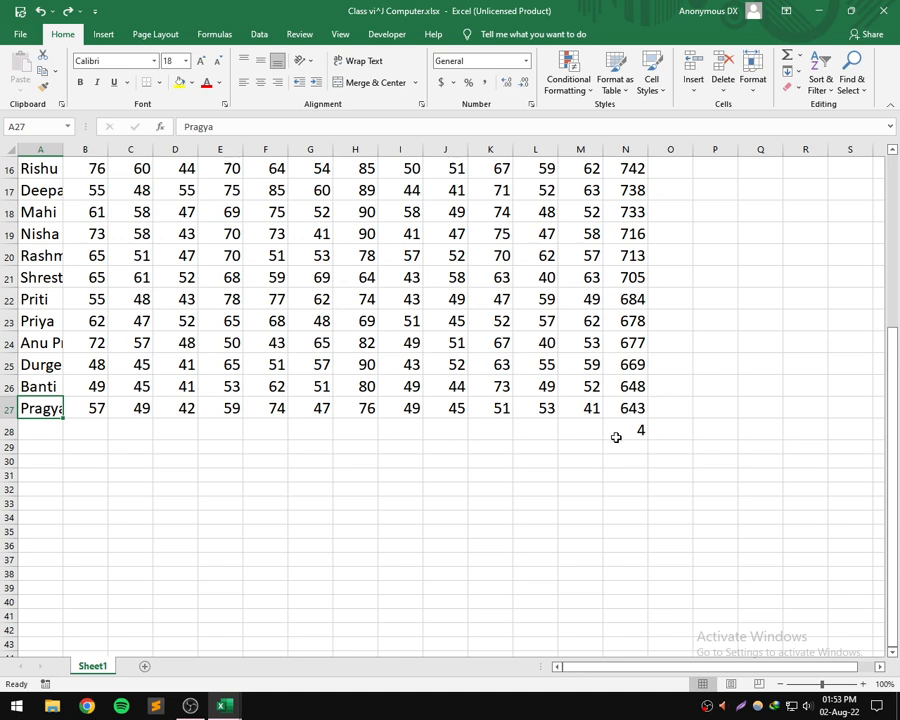
# - Clear the 4 from cell N28, and enter 34 there and erase it again
pyautogui.click(617, 438)
pyautogui.press('Delete')
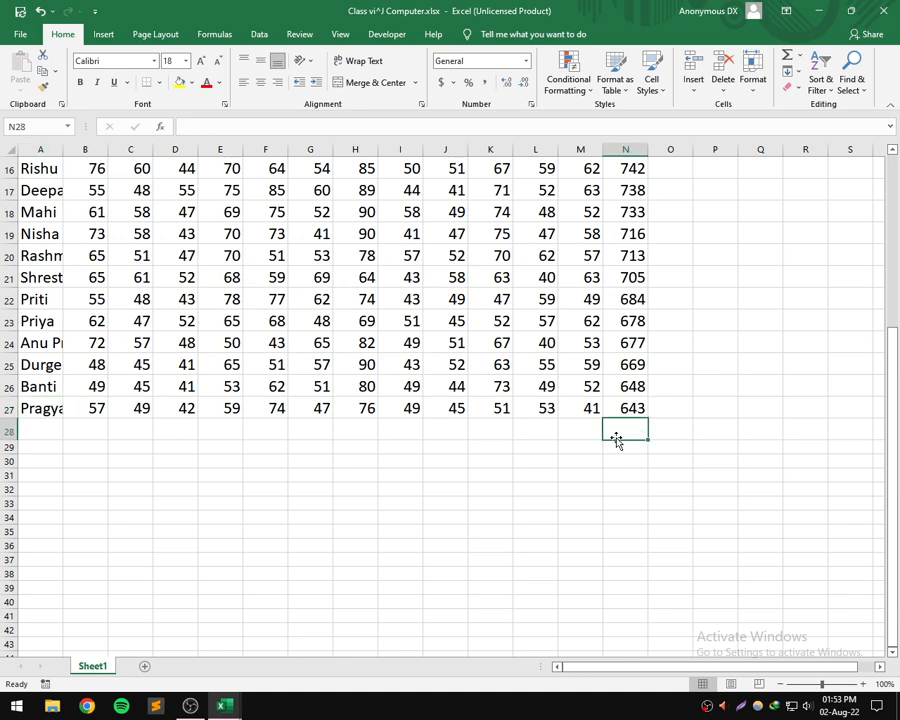
pyautogui.write('34')
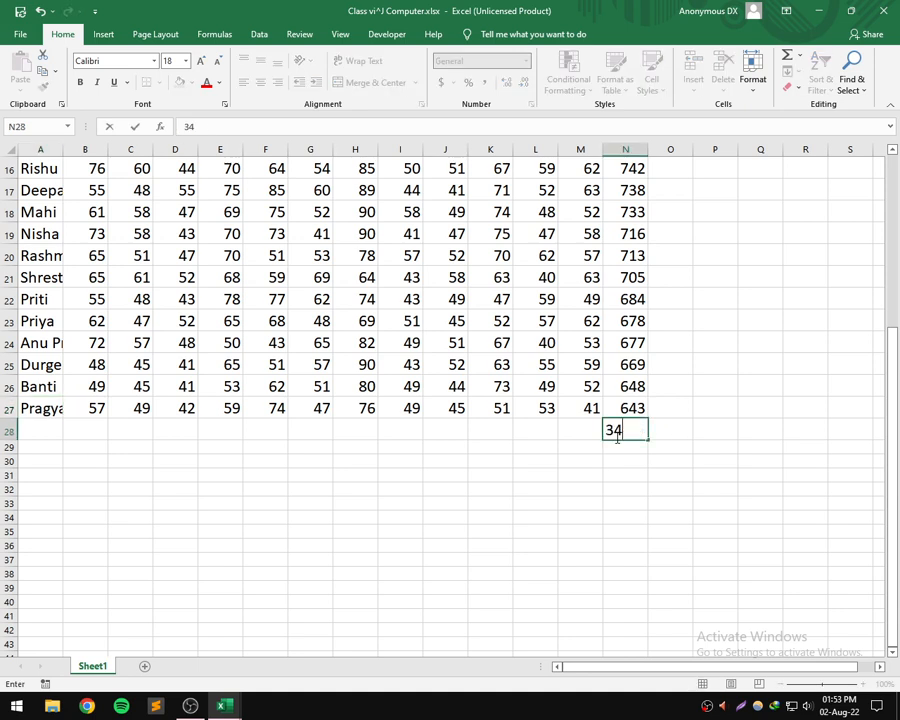
pyautogui.press('BackSpace')
pyautogui.press('BackSpace')
# - Insert a blank cell at B26 with the Shift cells down option, and undo the insertion
pyautogui.click(90, 387)
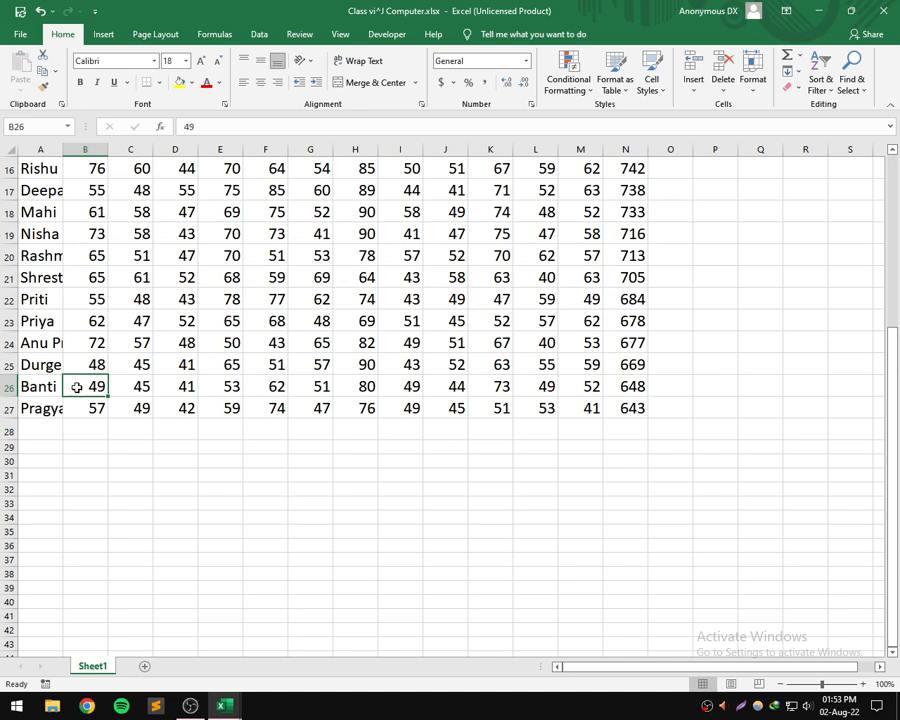
pyautogui.click(696, 92)
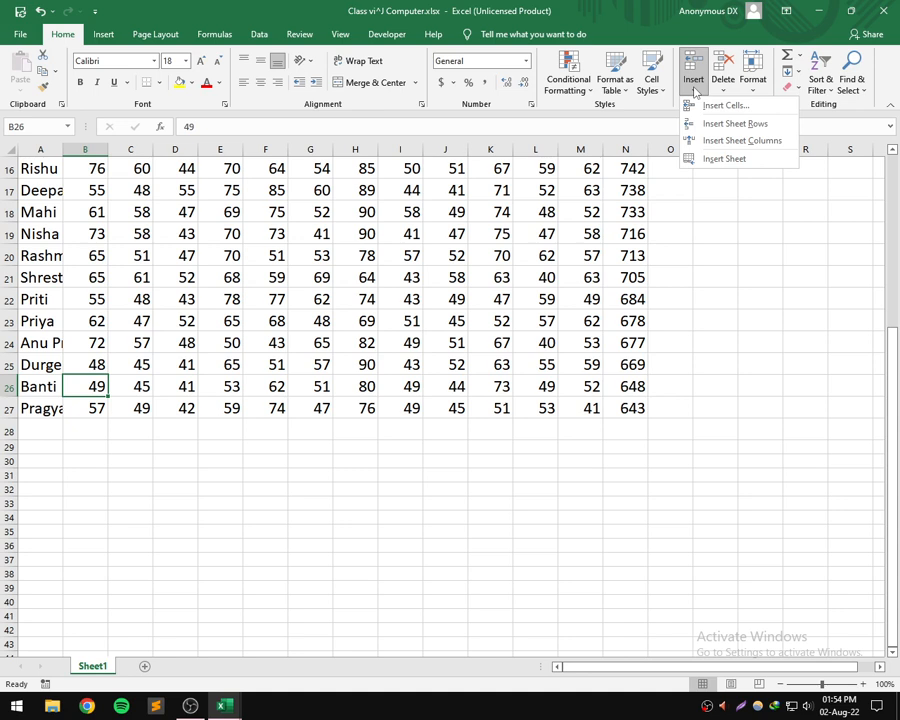
pyautogui.click(716, 105)
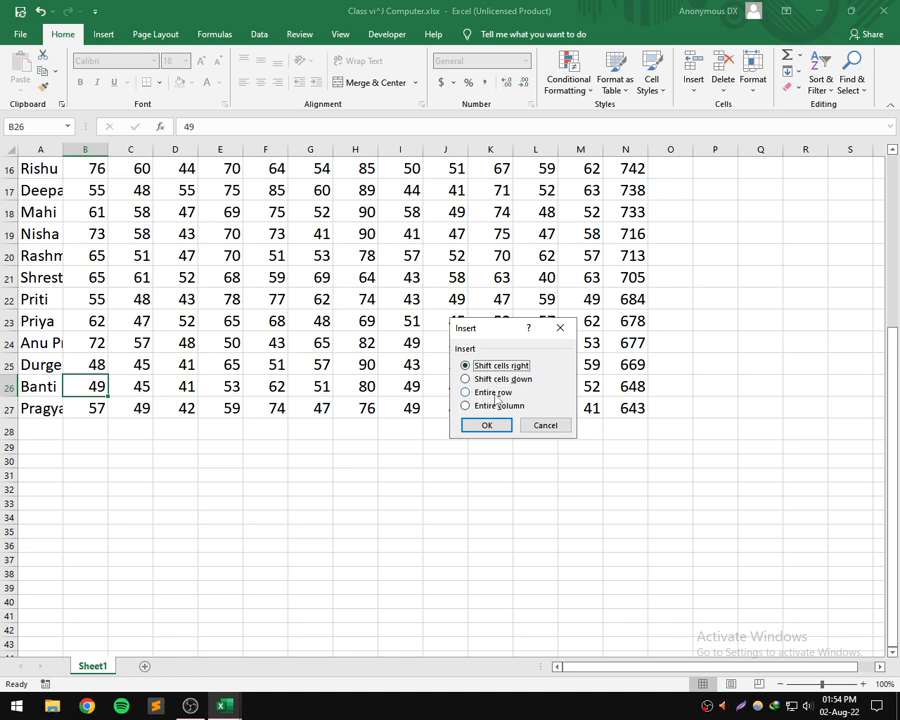
pyautogui.click(465, 379)
pyautogui.click(486, 424)
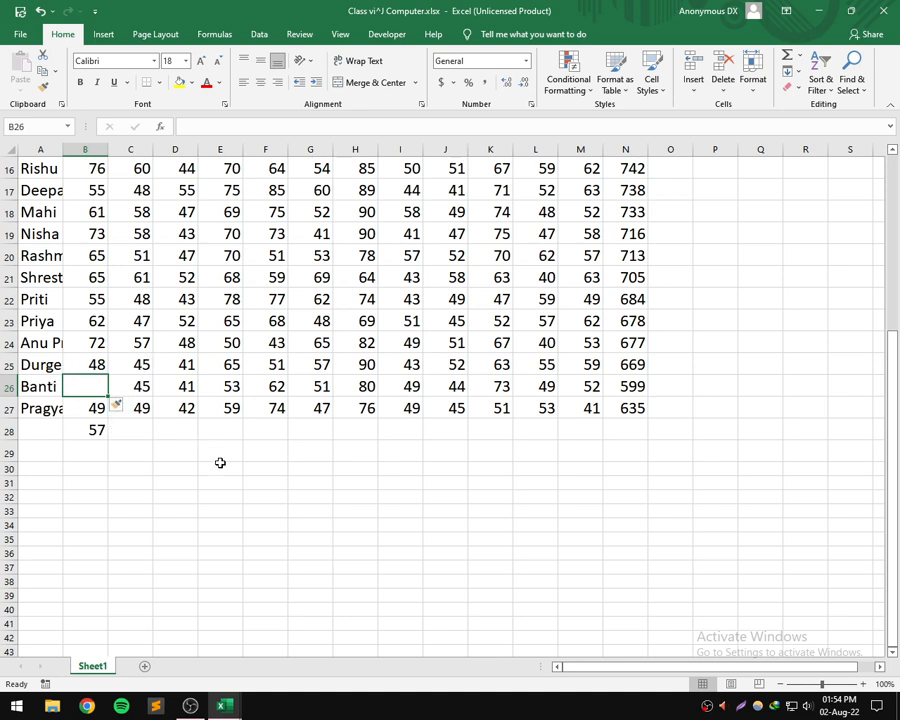
pyautogui.hotkey('ctrl', 'z')
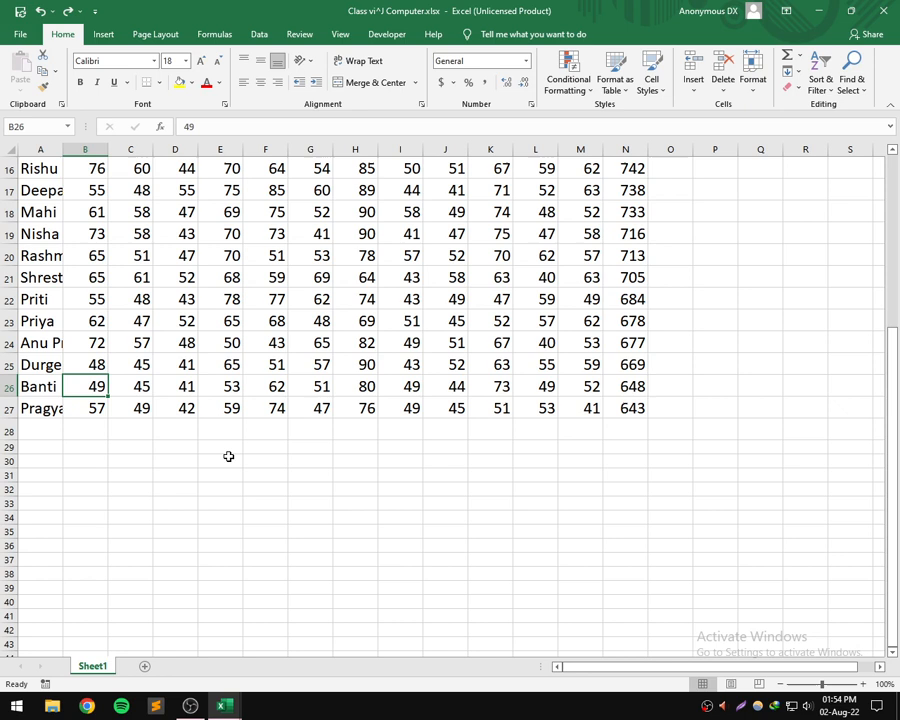
# - Insert a blank cell at B26 with the Shift cells right option, and undo the insertion
pyautogui.rightClick(98, 388)
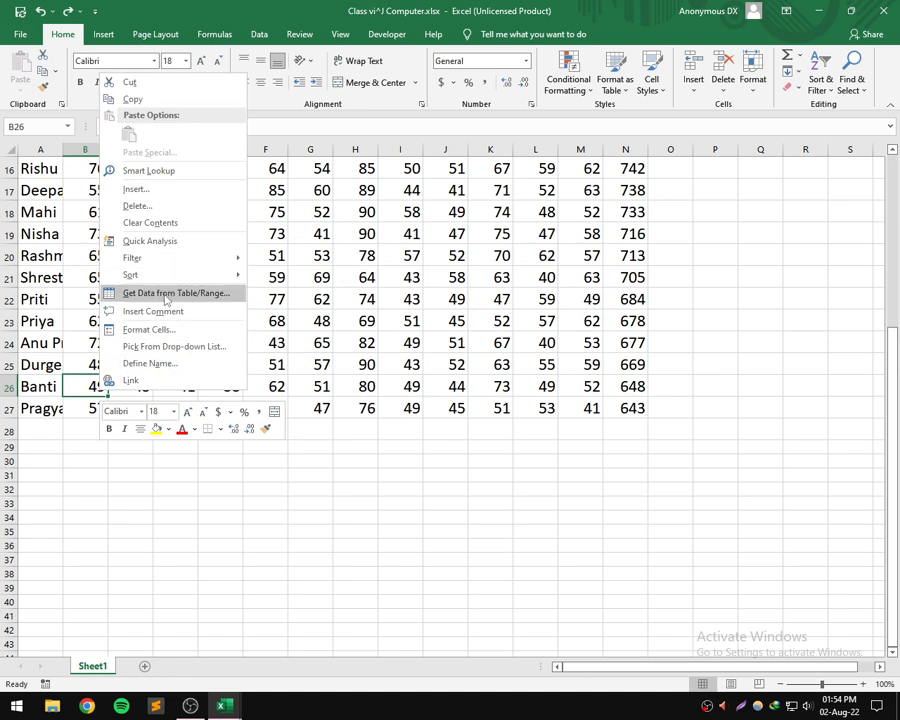
pyautogui.click(168, 192)
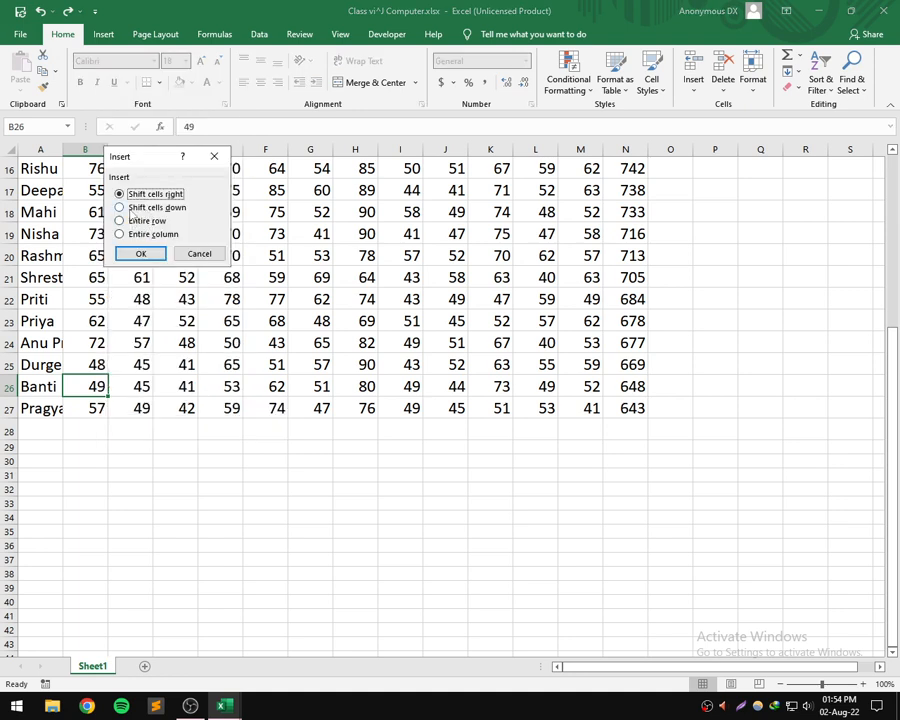
pyautogui.click(135, 207)
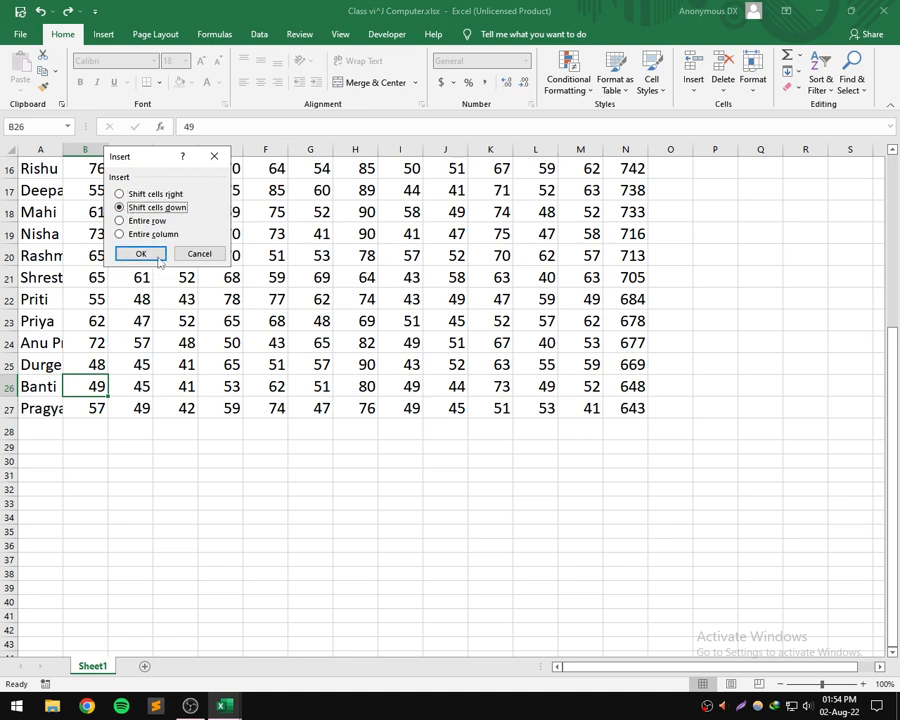
pyautogui.click(144, 196)
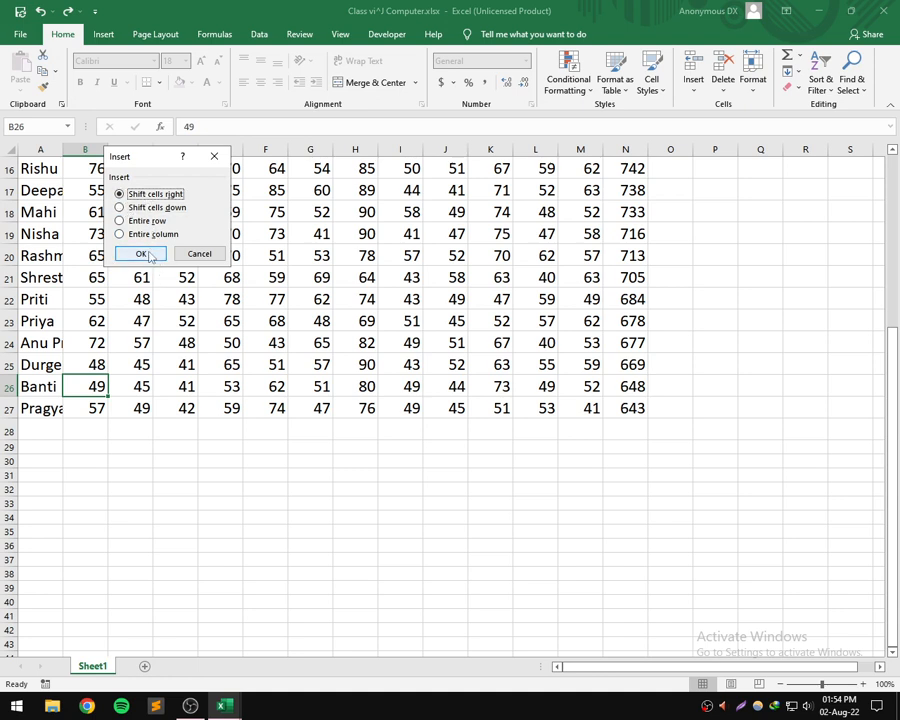
pyautogui.click(149, 255)
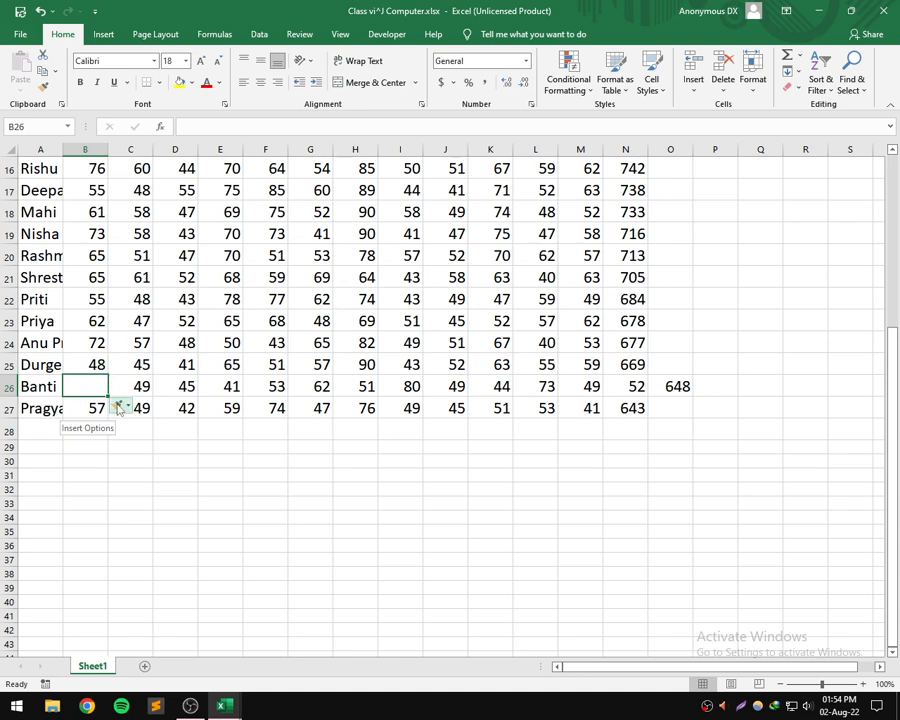
pyautogui.hotkey('ctrl', 'z')
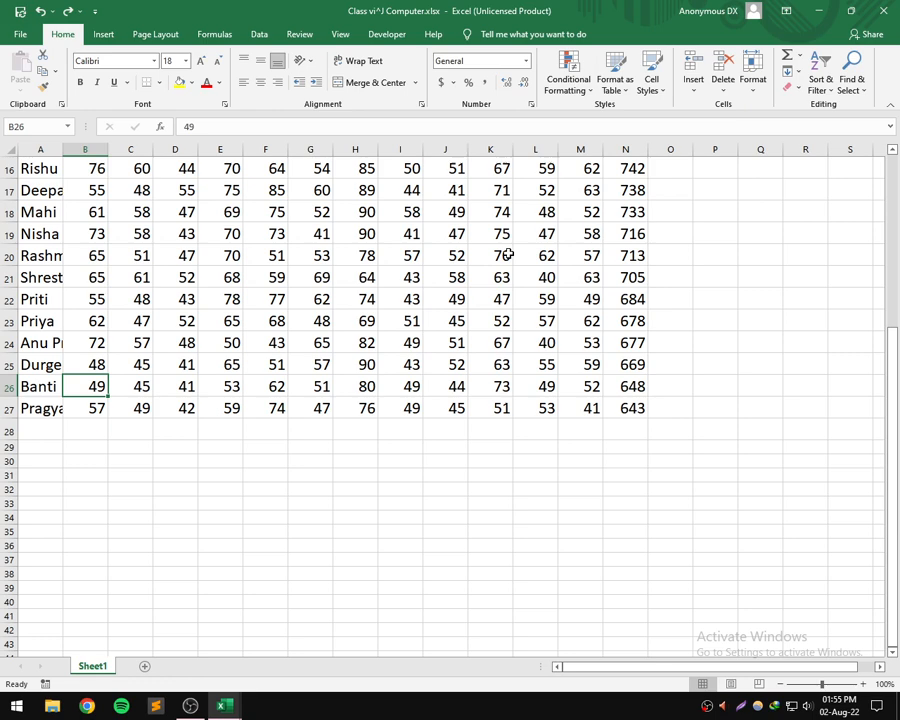
# - Insert a blank row above the subject headings in row 1, and delete that new row
pyautogui.scroll(5, 508, 255)
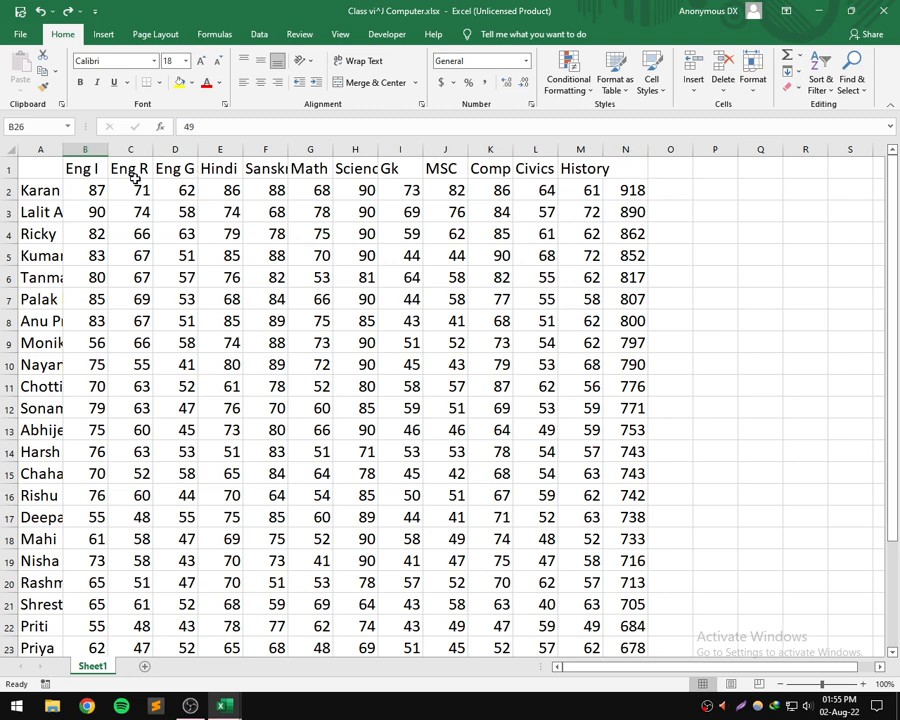
pyautogui.rightClick(9, 171)
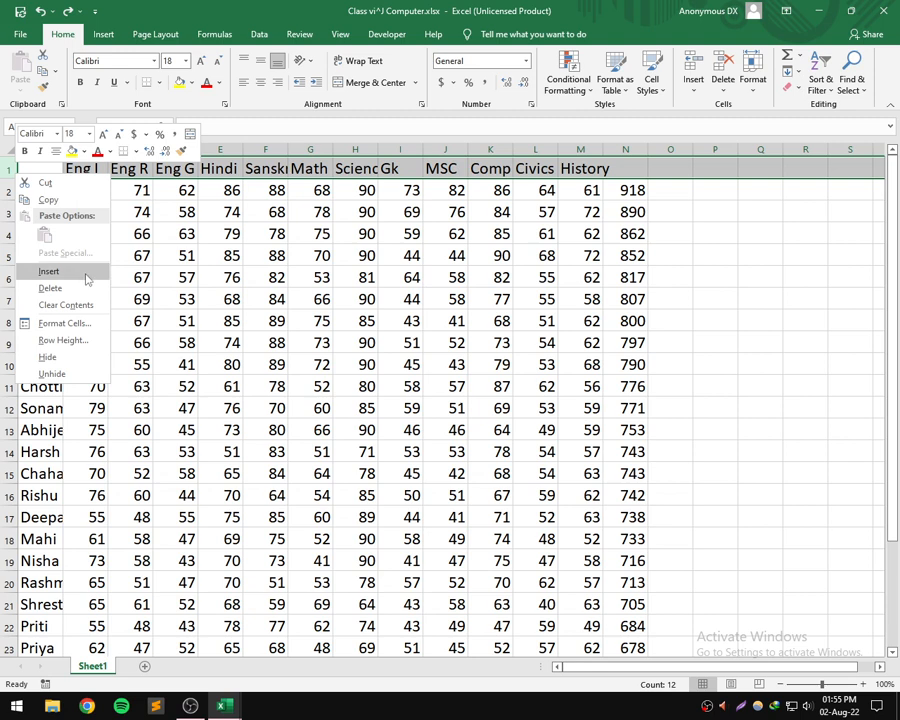
pyautogui.click(50, 271)
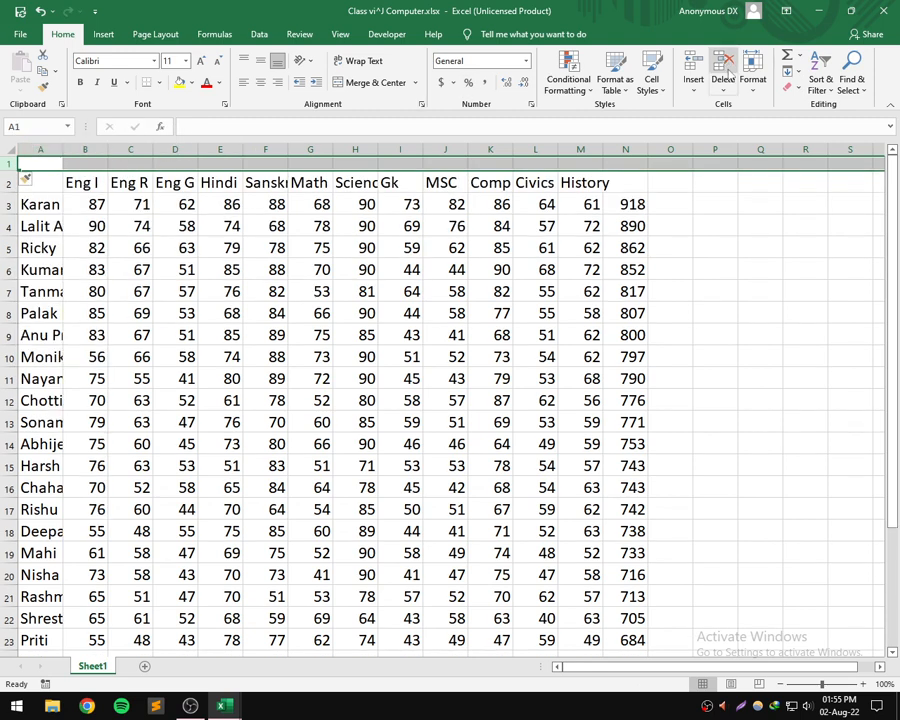
pyautogui.click(729, 72)
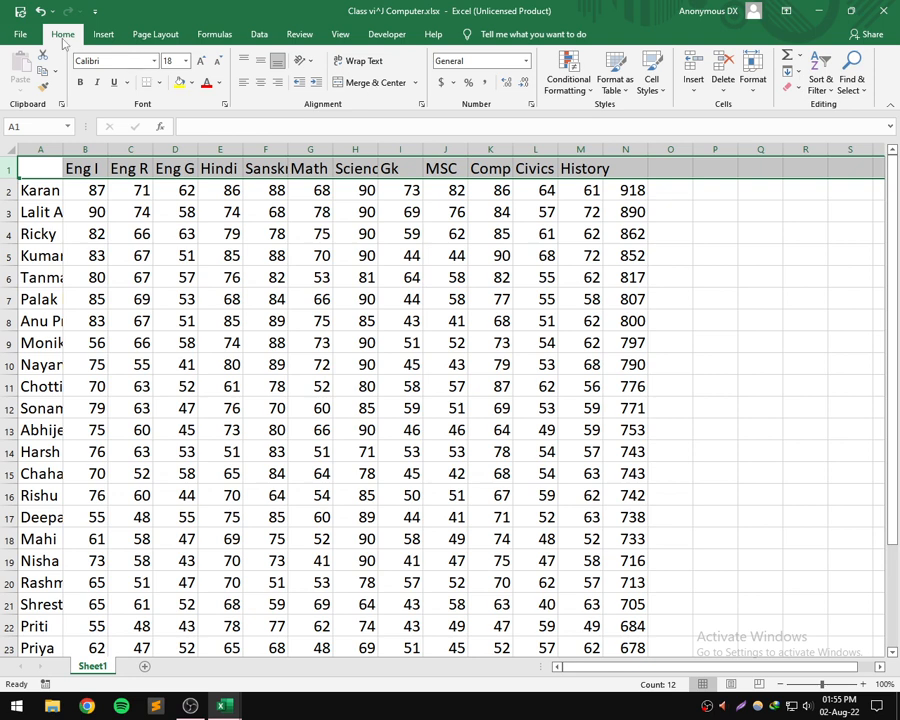
# - Insert another blank sheet row above the subject headings, and delete that row again
pyautogui.click(689, 88)
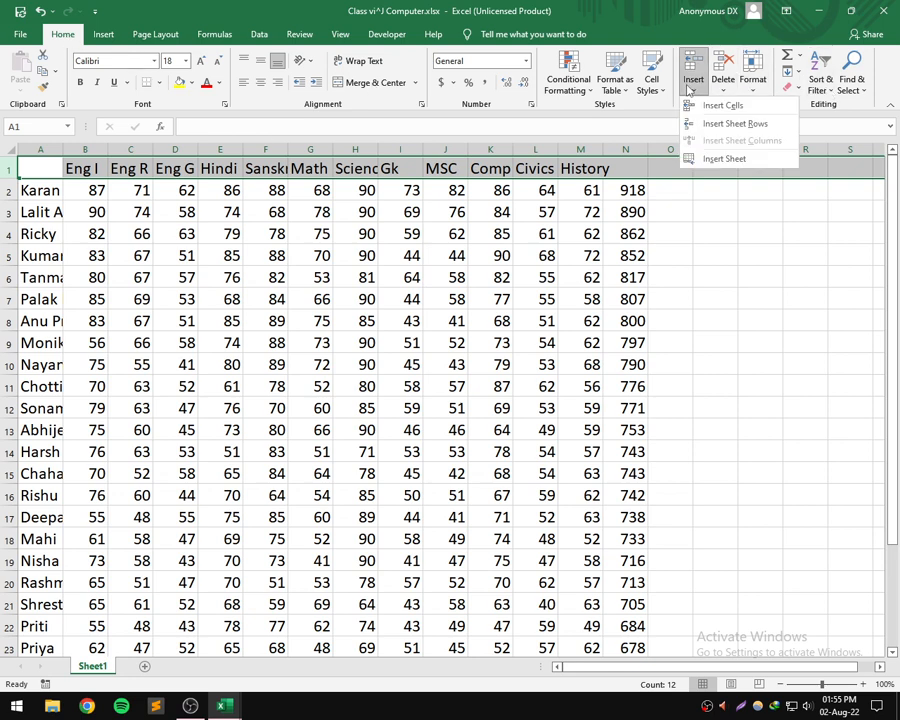
pyautogui.click(730, 124)
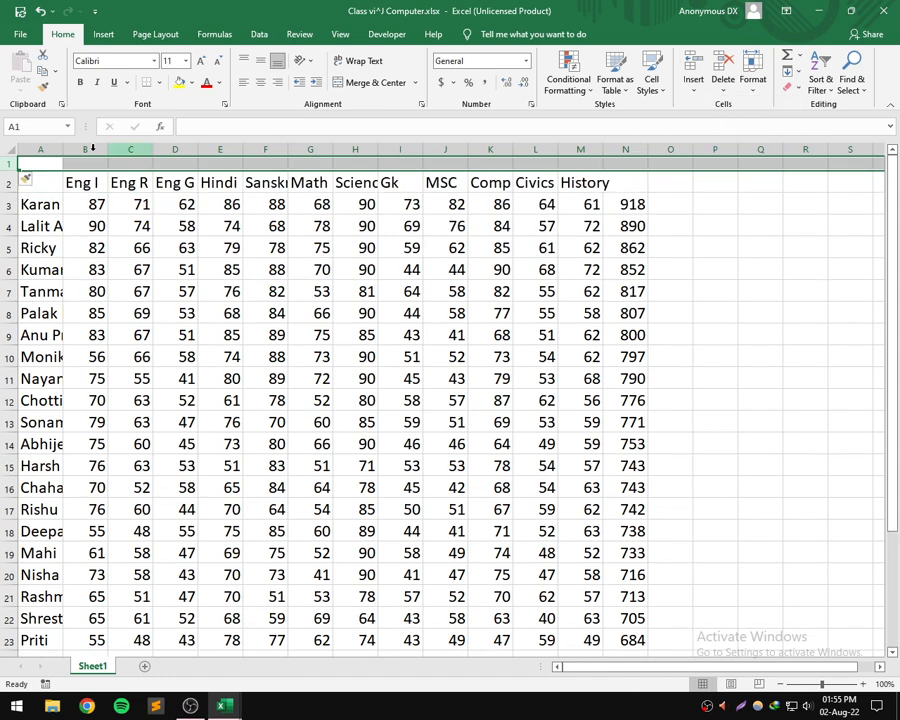
pyautogui.click(724, 86)
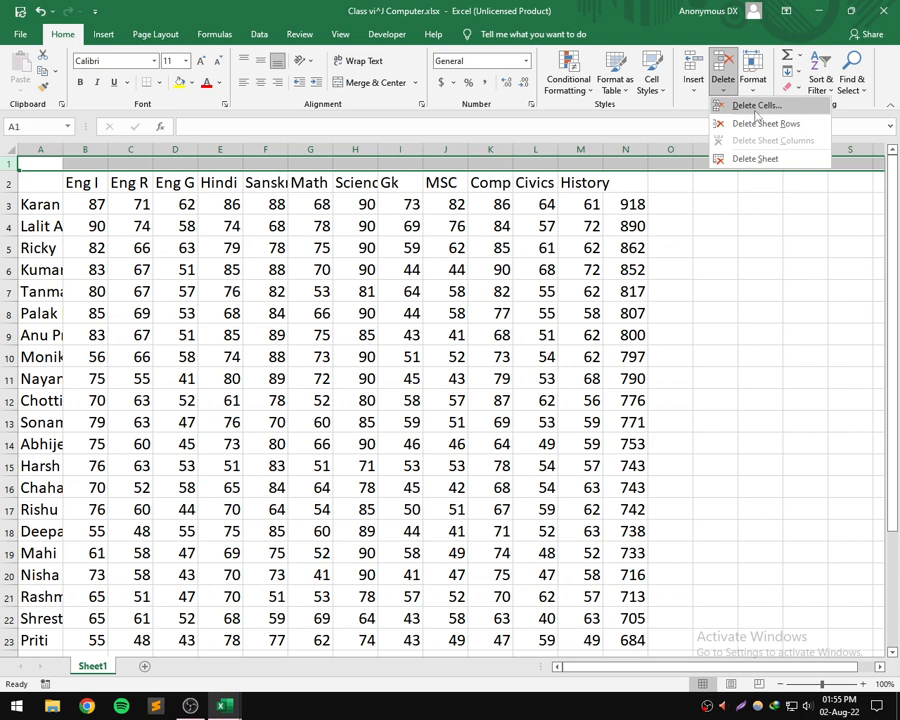
pyautogui.click(760, 124)
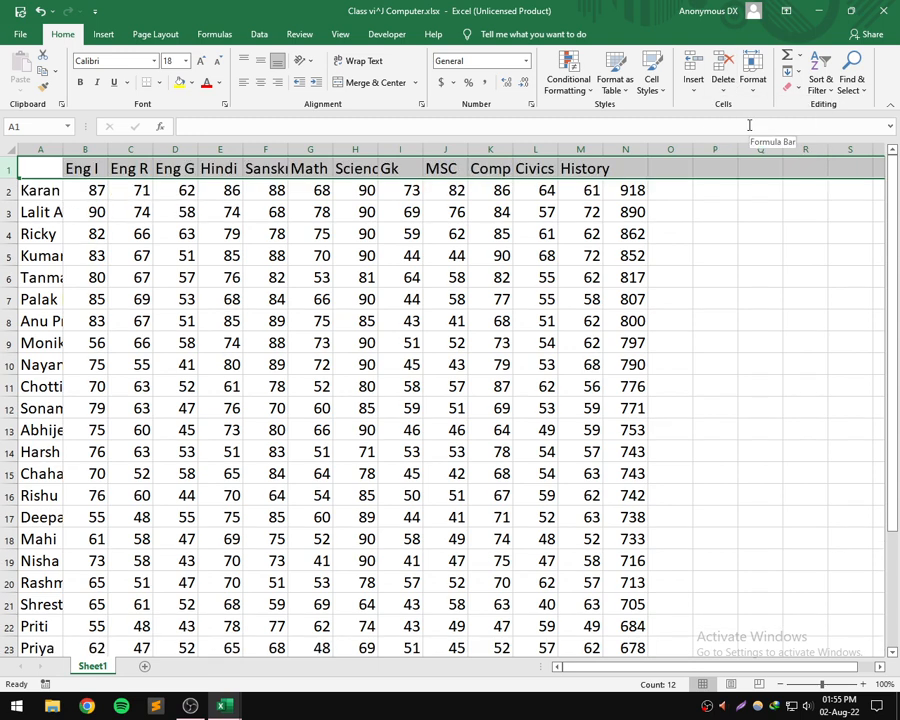
# - Insert a blank column before the Comp column, enter and erase a 4 in K1, and delete the blank column
pyautogui.click(490, 175)
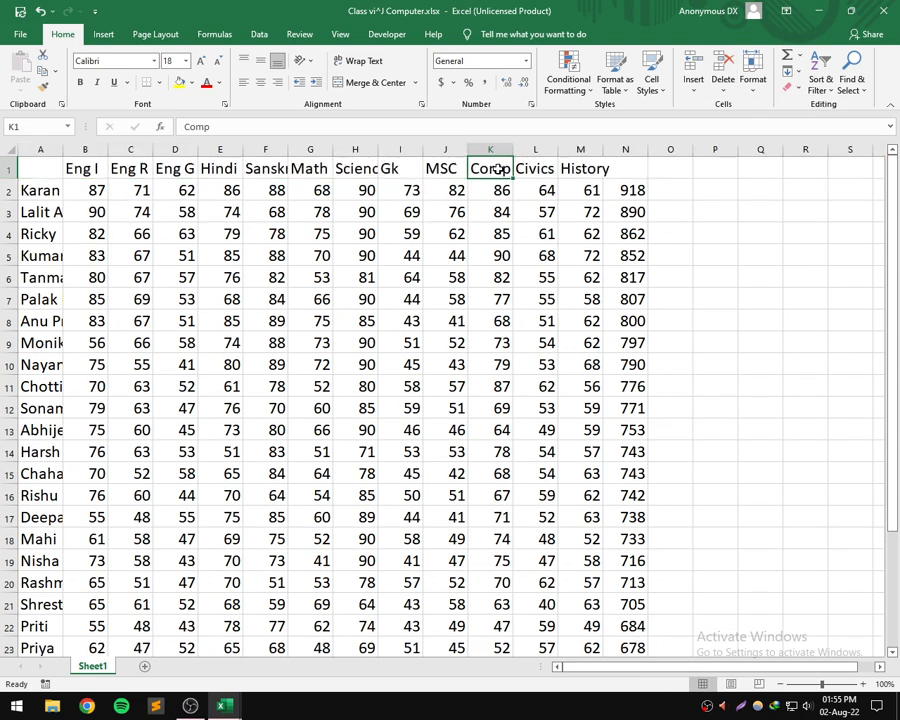
pyautogui.click(490, 149)
pyautogui.rightClick(494, 149)
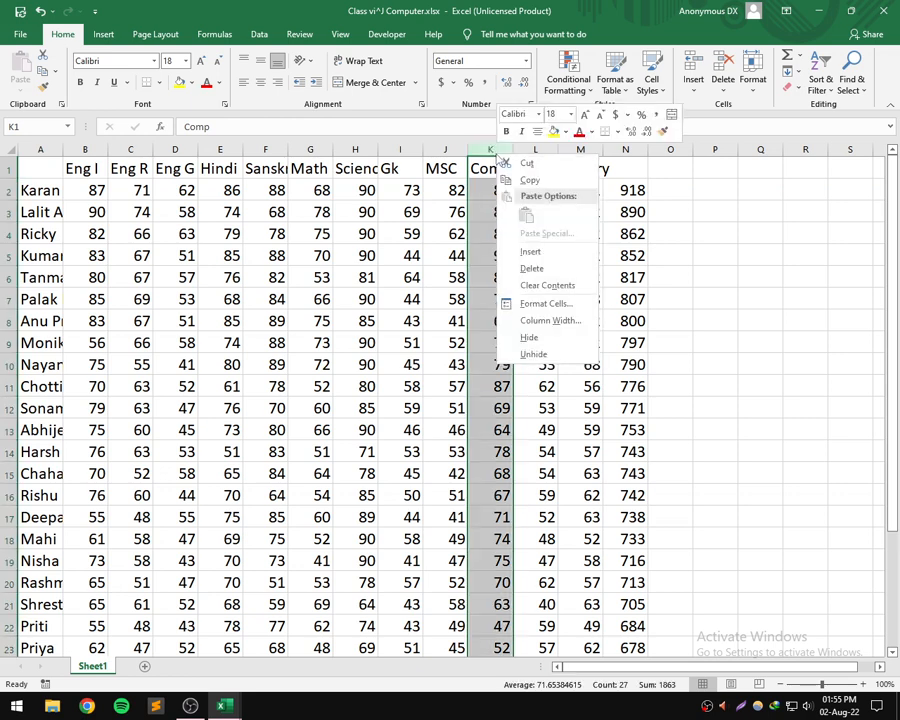
pyautogui.click(530, 252)
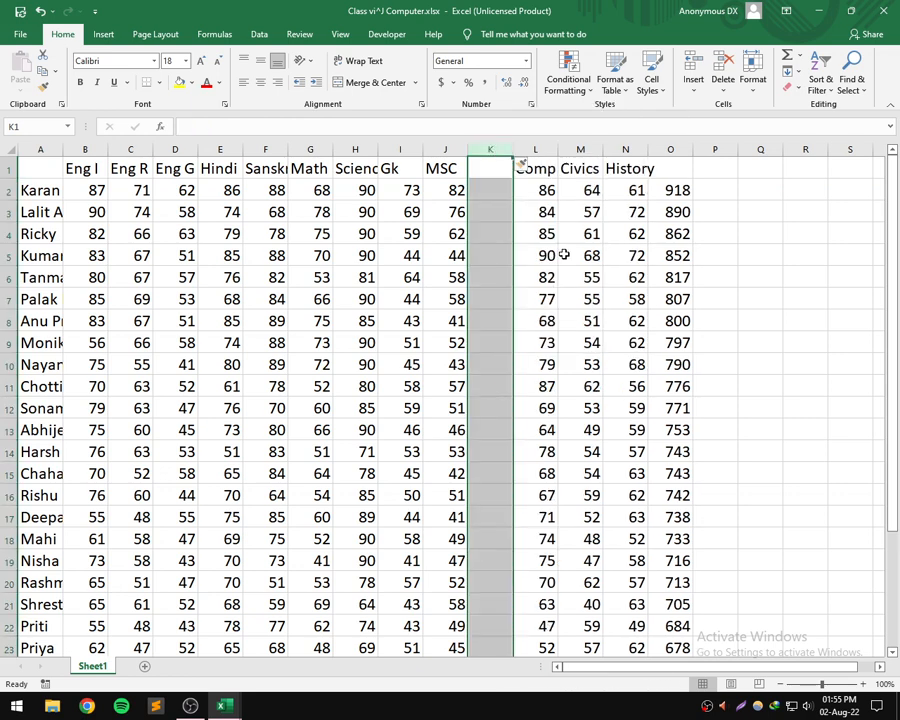
pyautogui.click(722, 78)
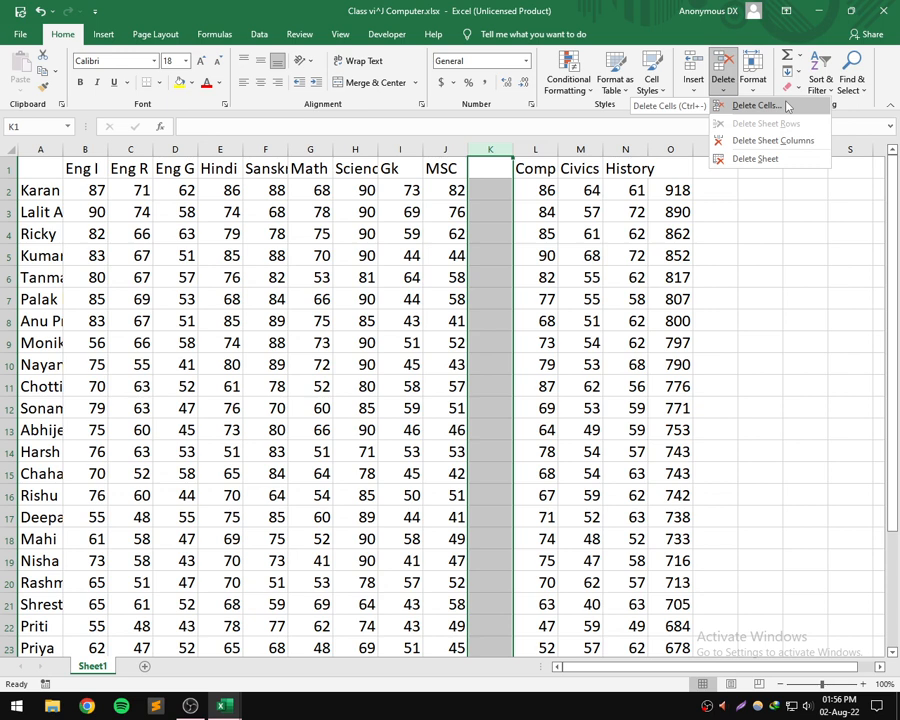
pyautogui.click(510, 150)
pyautogui.write('4')
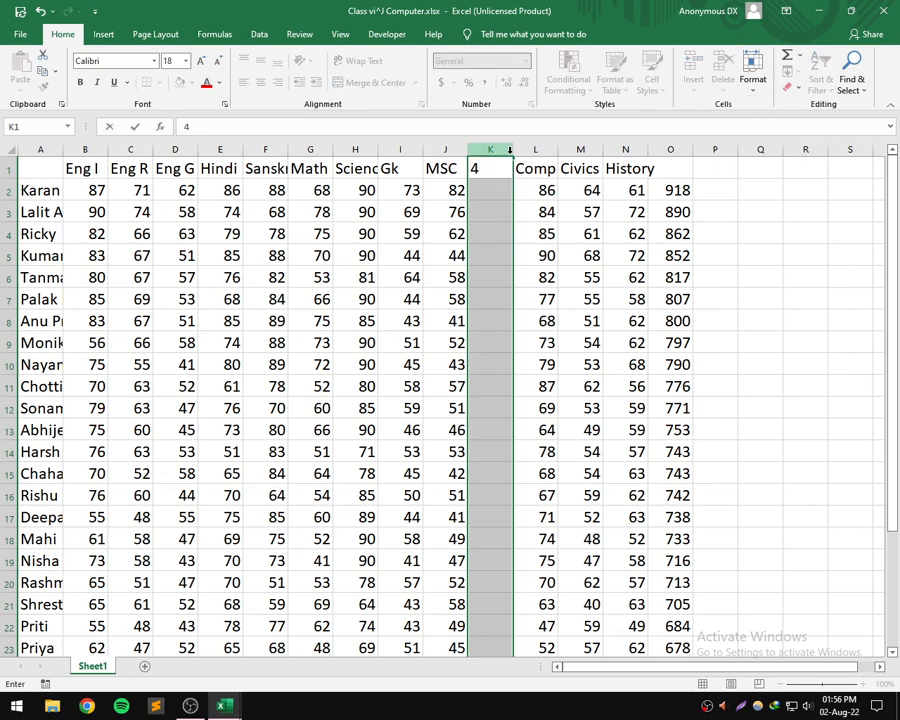
pyautogui.press('BackSpace')
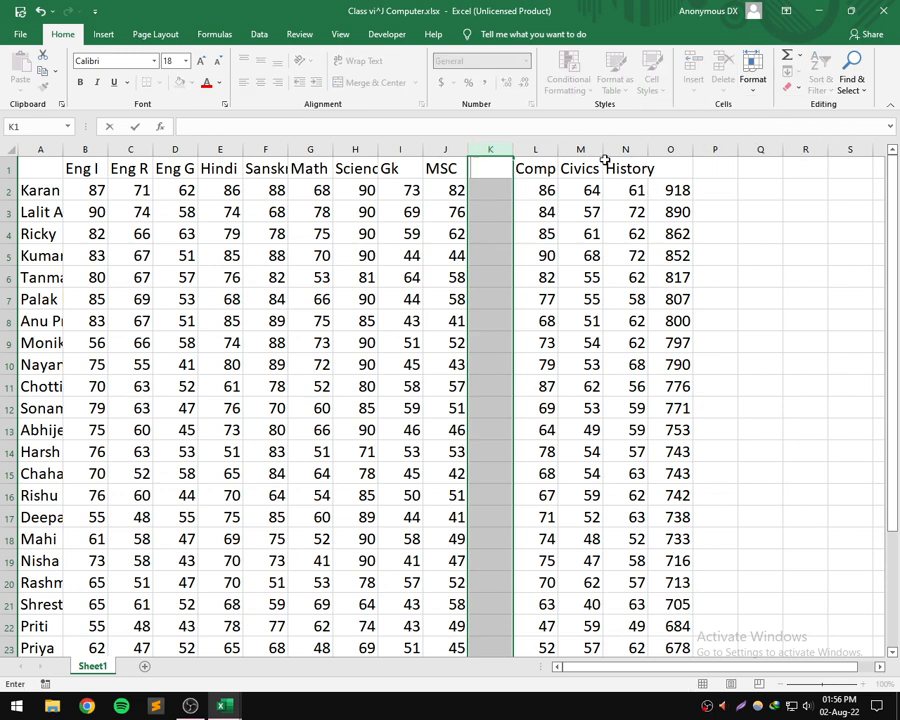
pyautogui.click(543, 148)
pyautogui.click(490, 150)
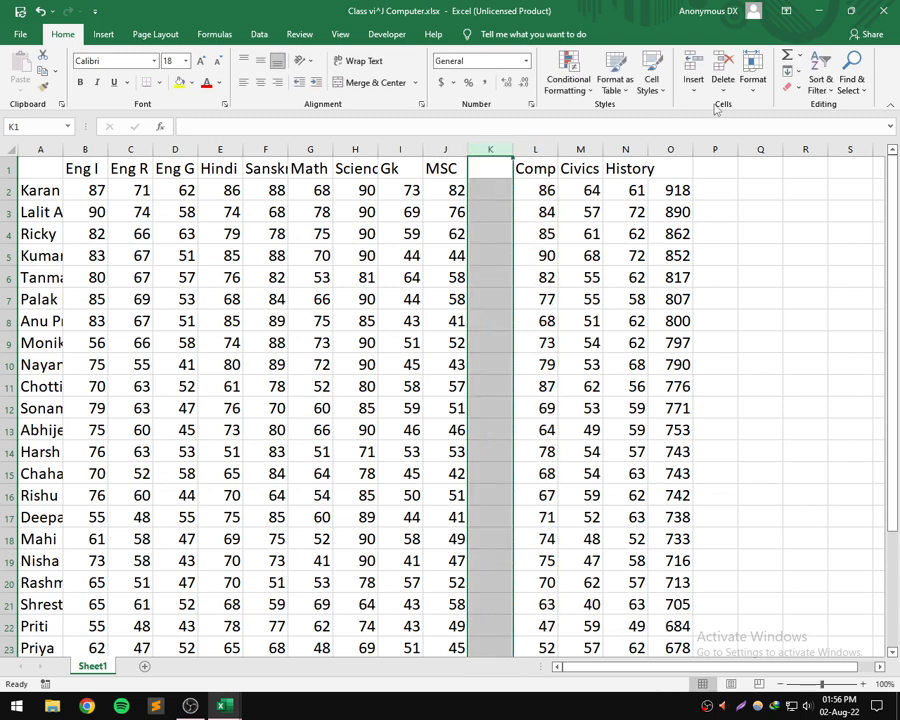
pyautogui.click(725, 85)
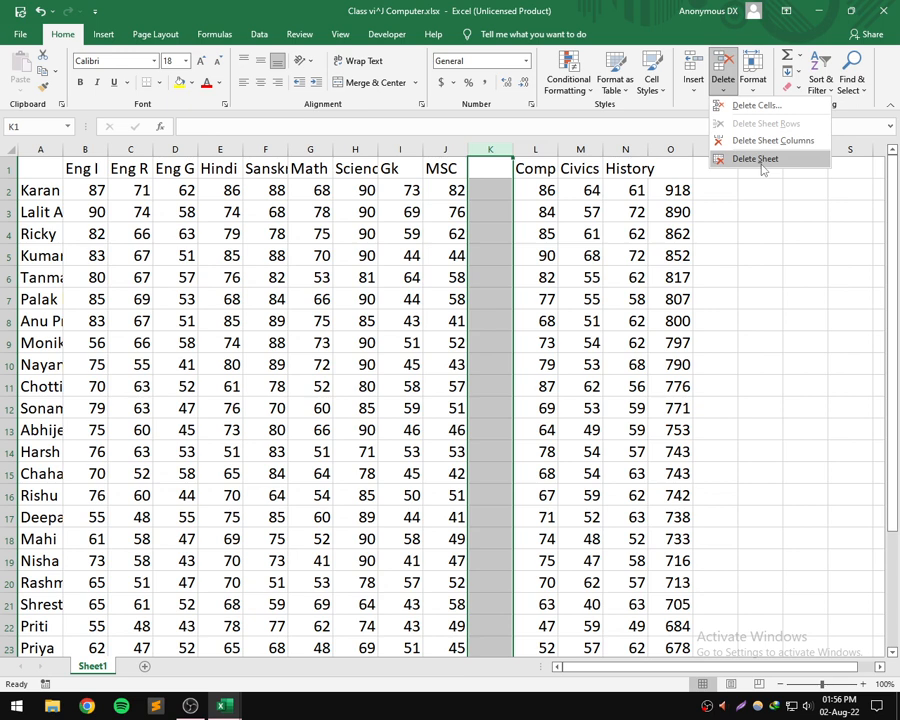
pyautogui.click(762, 112)
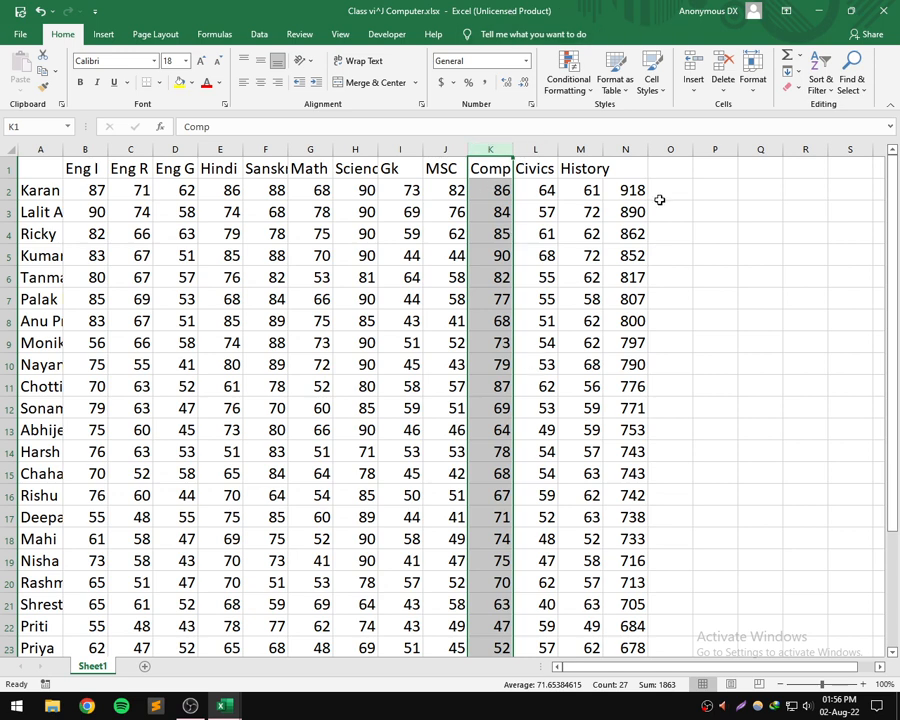
# - Add a new blank worksheet to the workbook and return to Sheet1
pyautogui.click(145, 667)
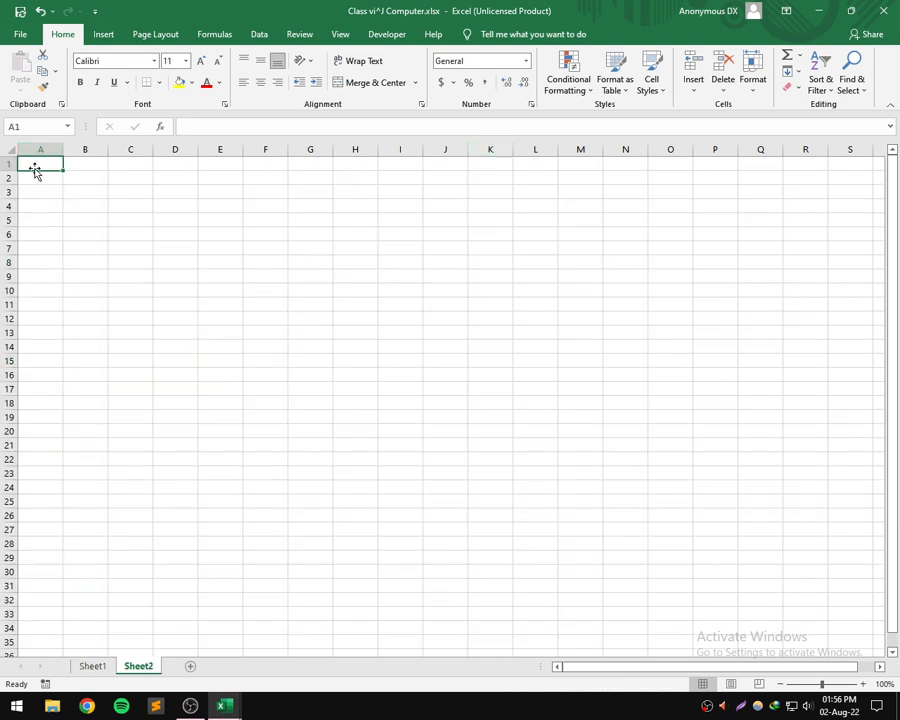
pyautogui.click(99, 668)
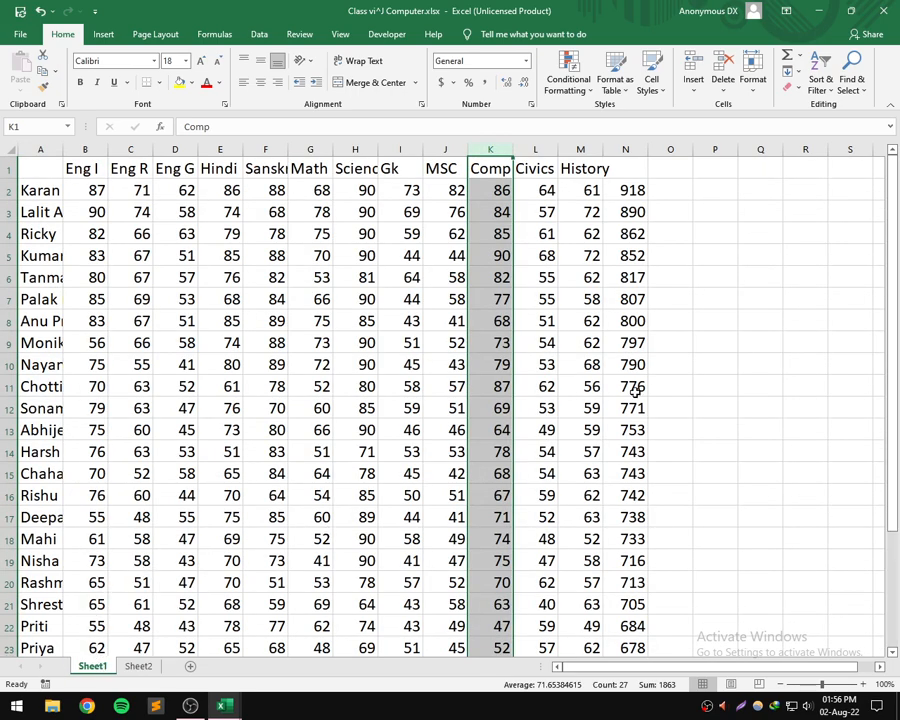
# - Overwrite the heading in K1 with 34, erase it, and restore the heading Comp
pyautogui.write('34')
pyautogui.press('BackSpace')
pyautogui.press('BackSpace')
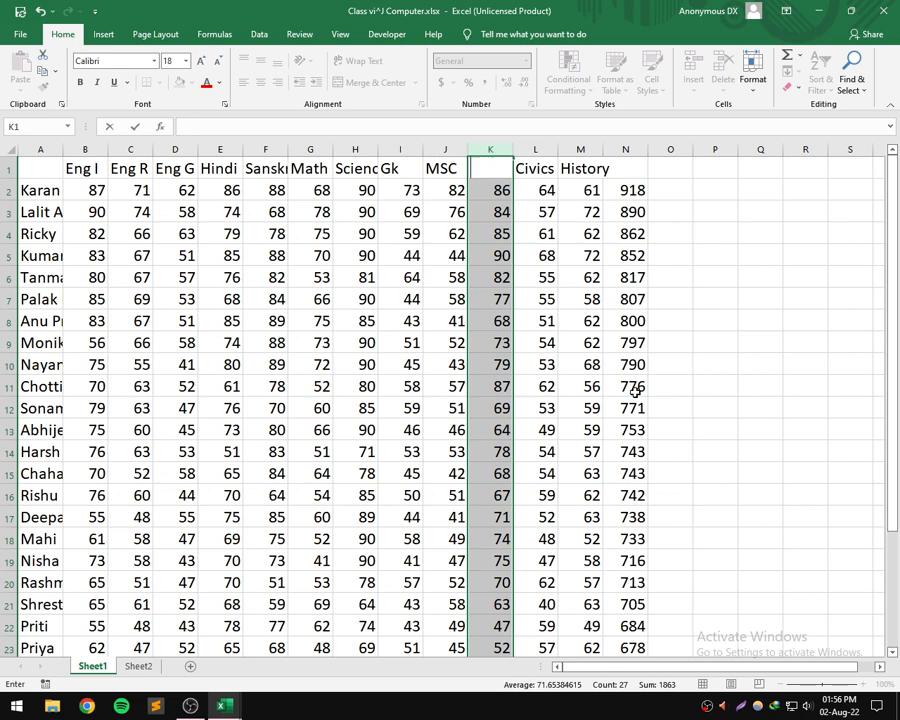
pyautogui.write('Comp')
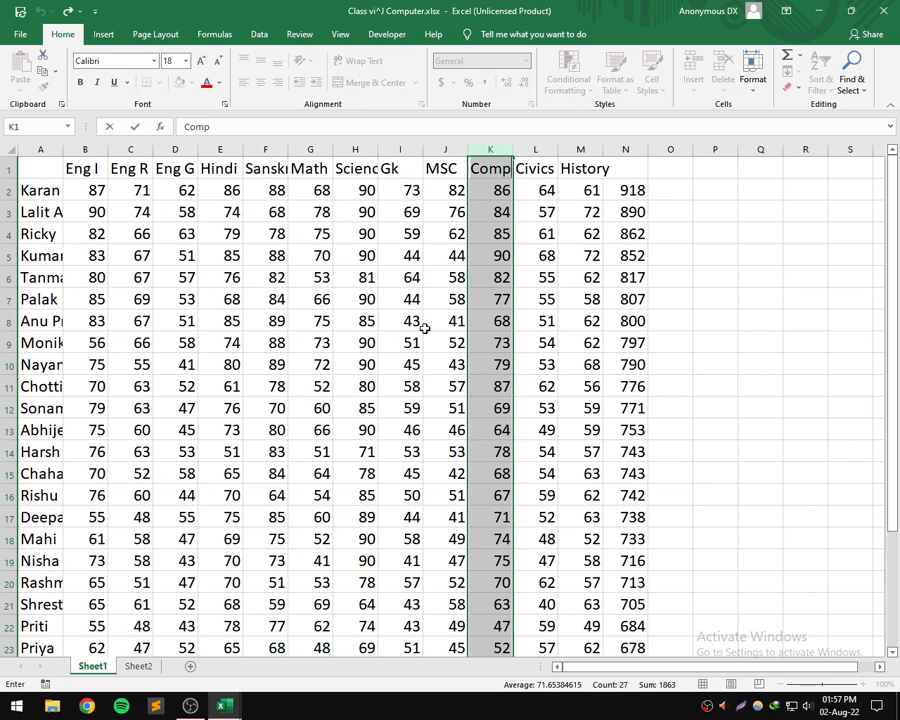
pyautogui.click(486, 194)
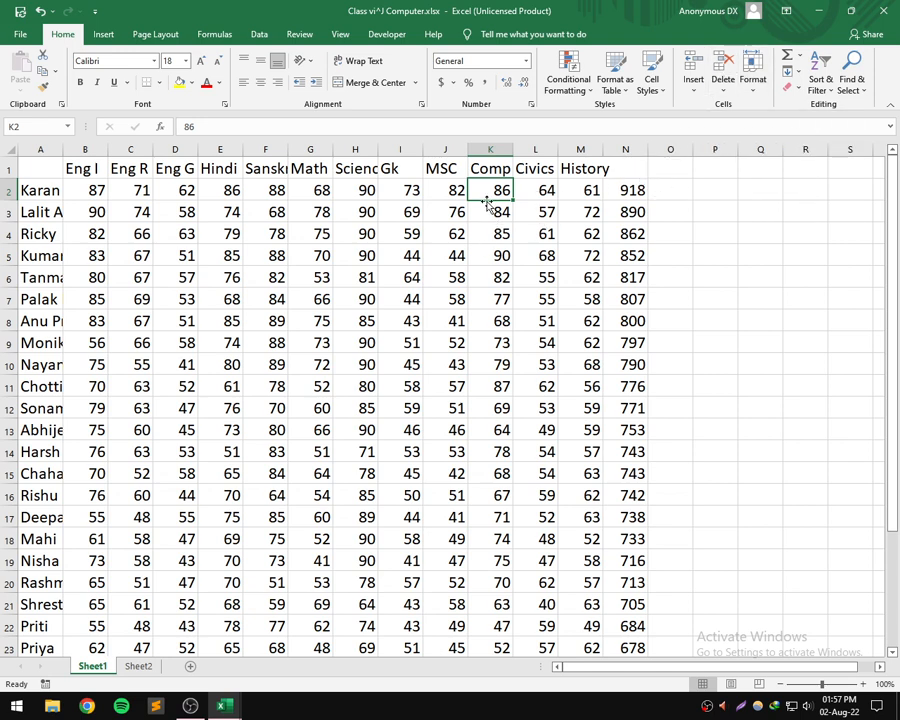
# - Delete the first student's entire row, row 2, and undo the deletion
pyautogui.click(8, 190)
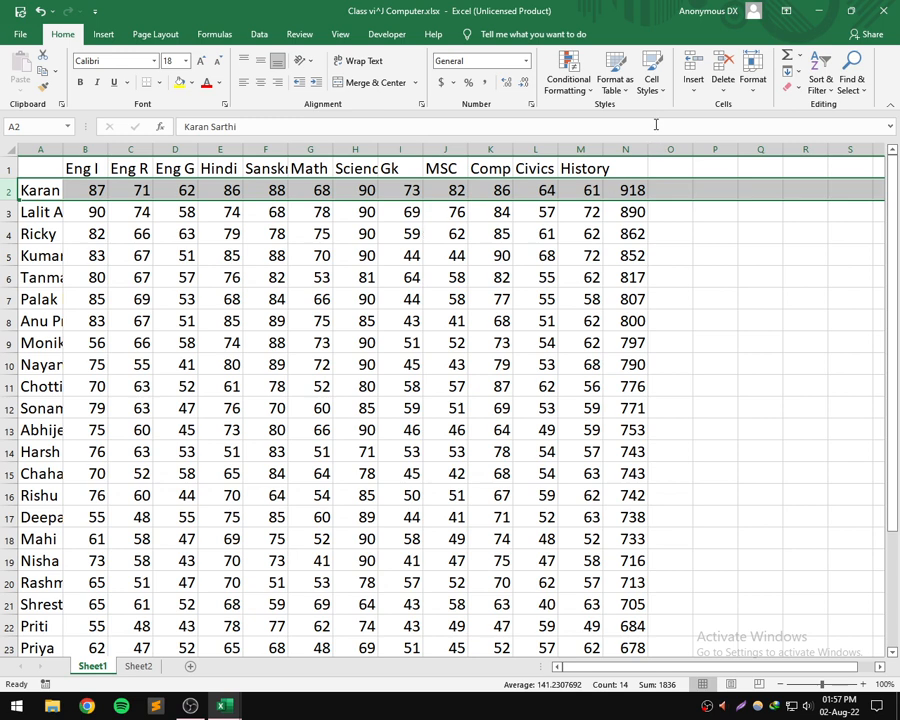
pyautogui.click(725, 68)
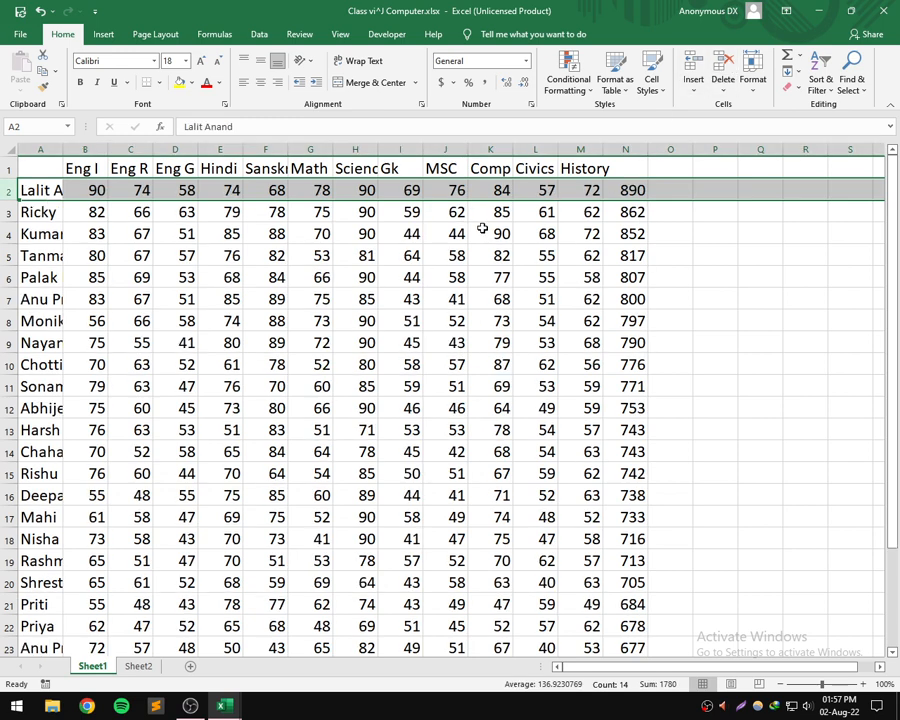
pyautogui.hotkey('ctrl', 'z')
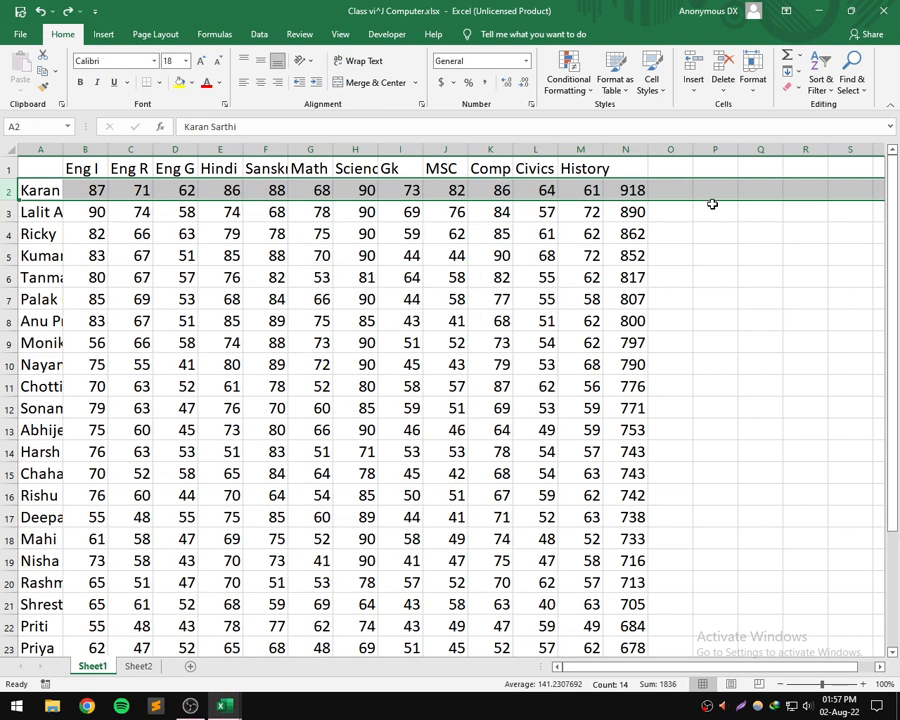
# - Enter 4 in the empty cell O4 and erase it
pyautogui.click(680, 226)
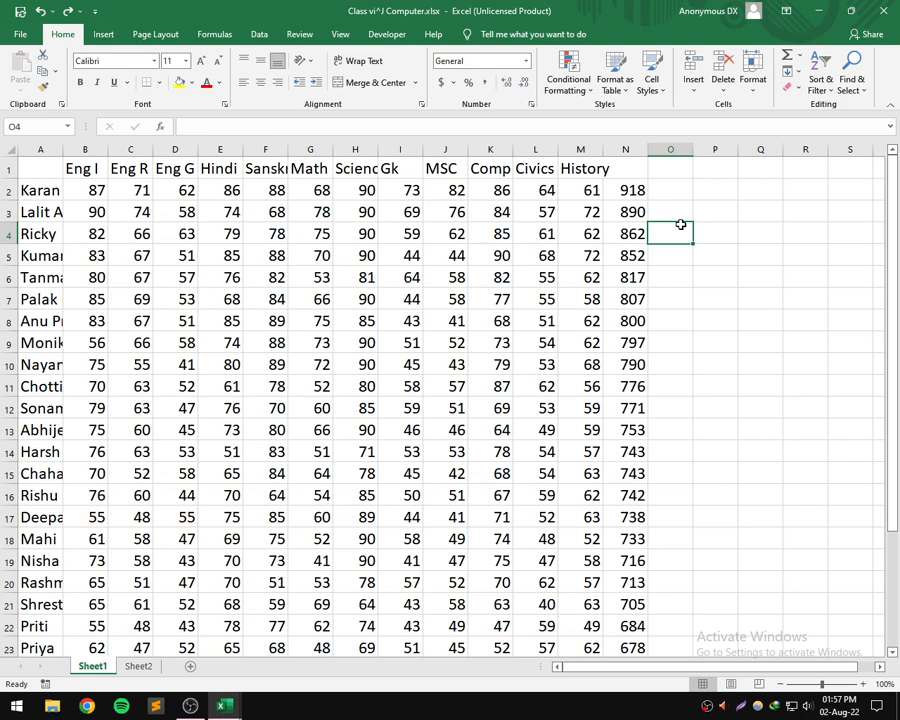
pyautogui.write('4')
pyautogui.press('BackSpace')
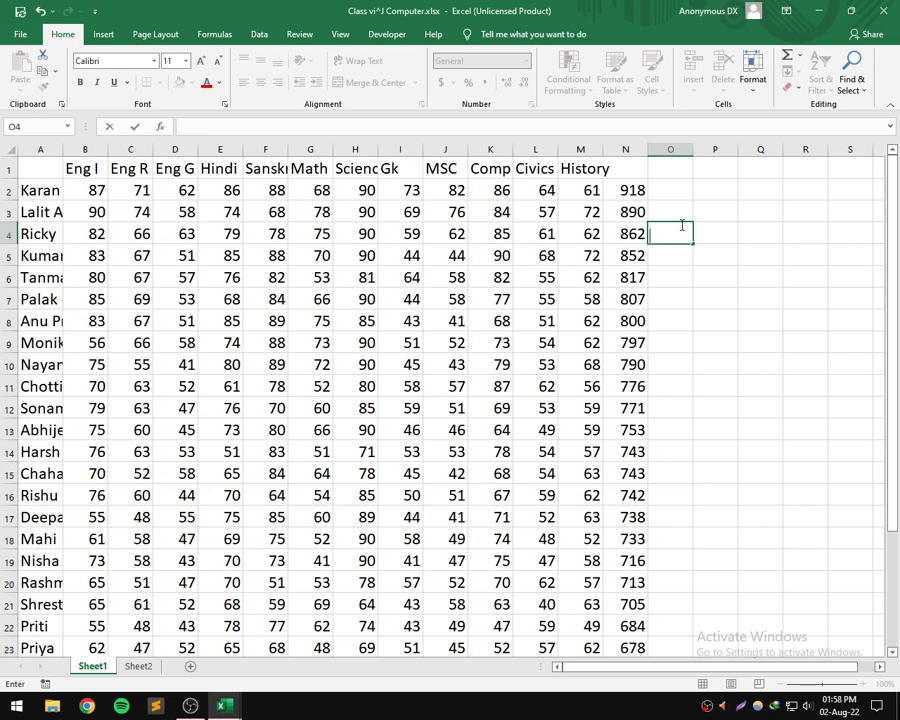
# - Increase the height of row 1 and widen column A to fit the full student names, and undo the resizing
pyautogui.click(40, 149)
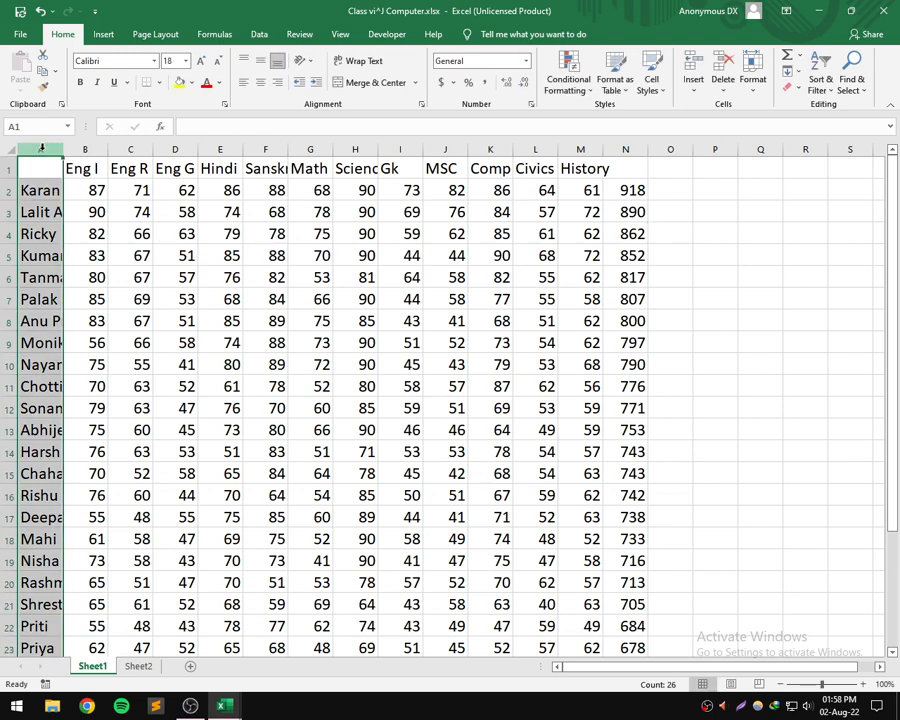
pyautogui.click(35, 189)
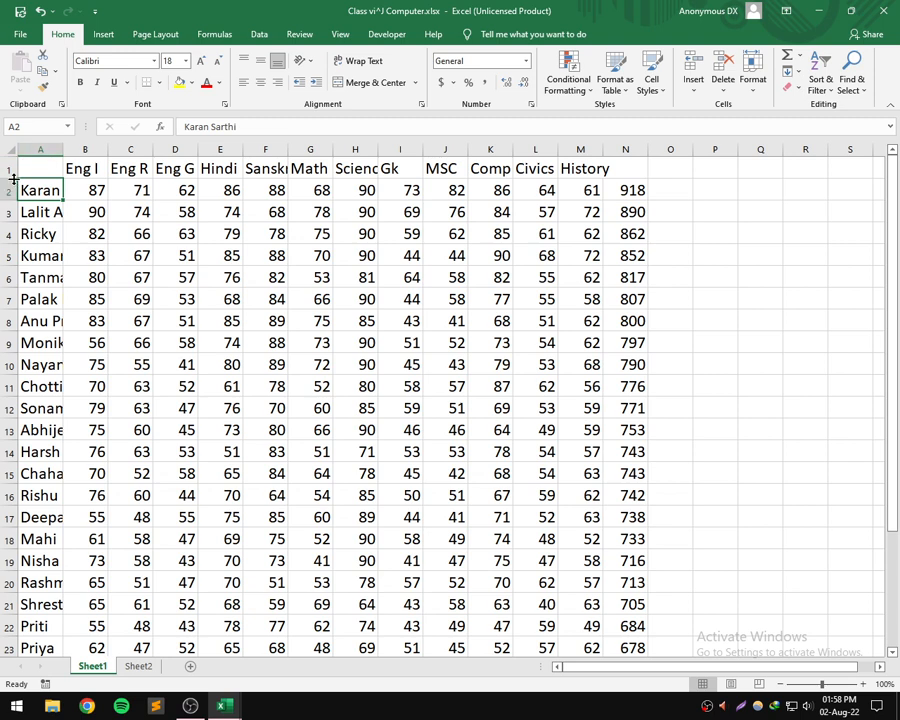
pyautogui.moveTo(13, 179); pyautogui.dragTo(12, 225)
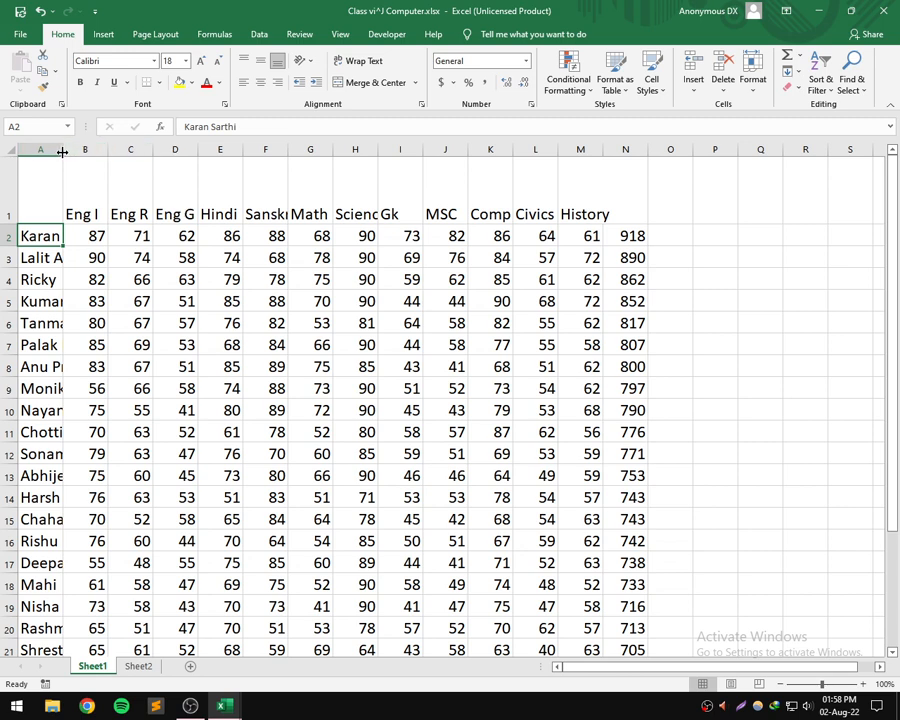
pyautogui.moveTo(62, 152); pyautogui.dragTo(183, 162)
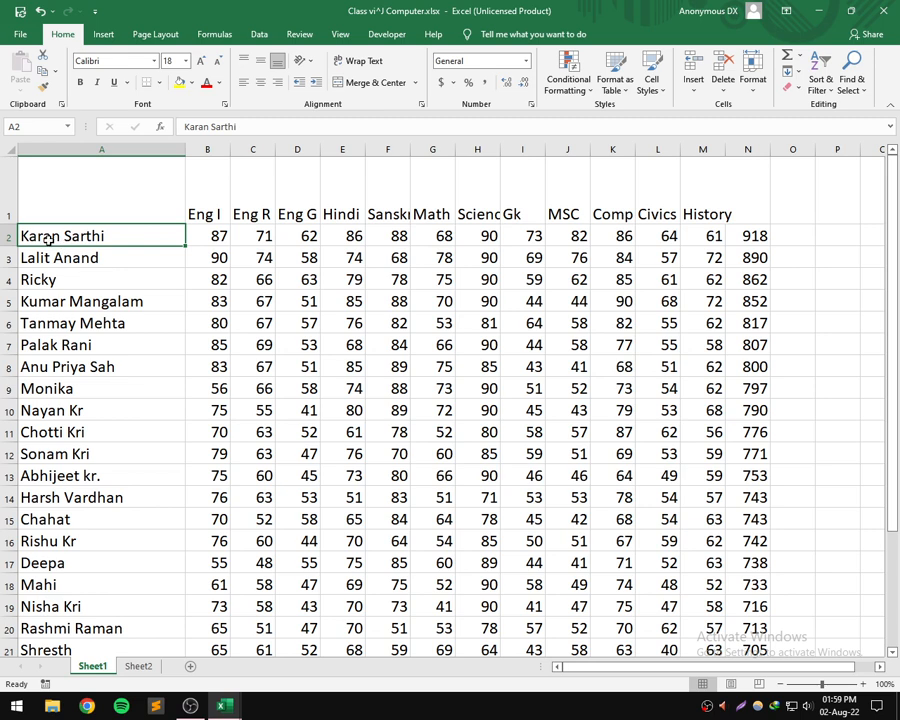
pyautogui.scroll(-1, 137, 237)
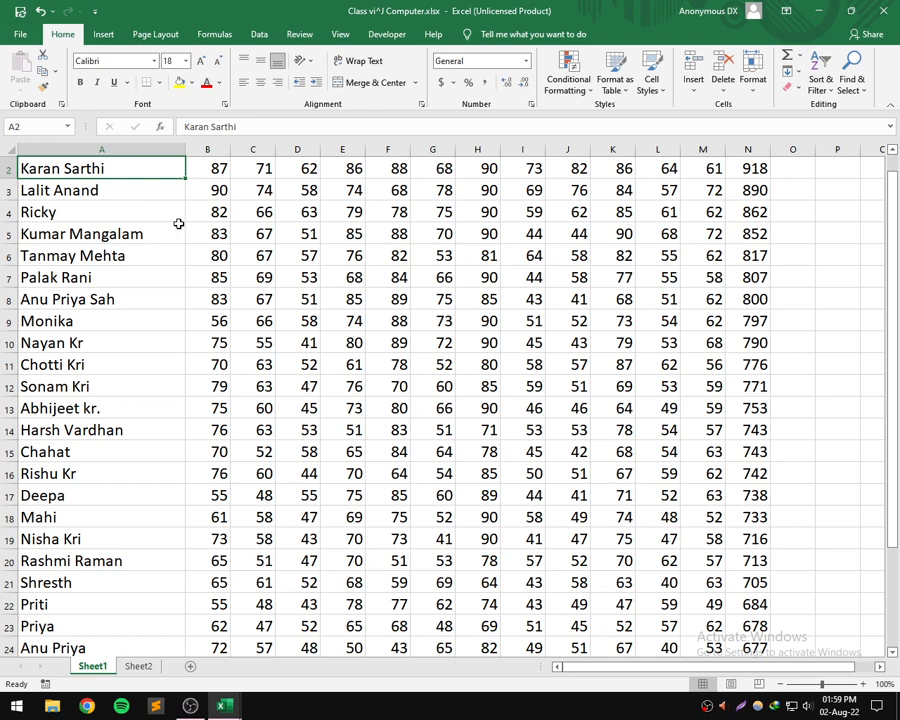
pyautogui.hotkey('ctrl', 'z')
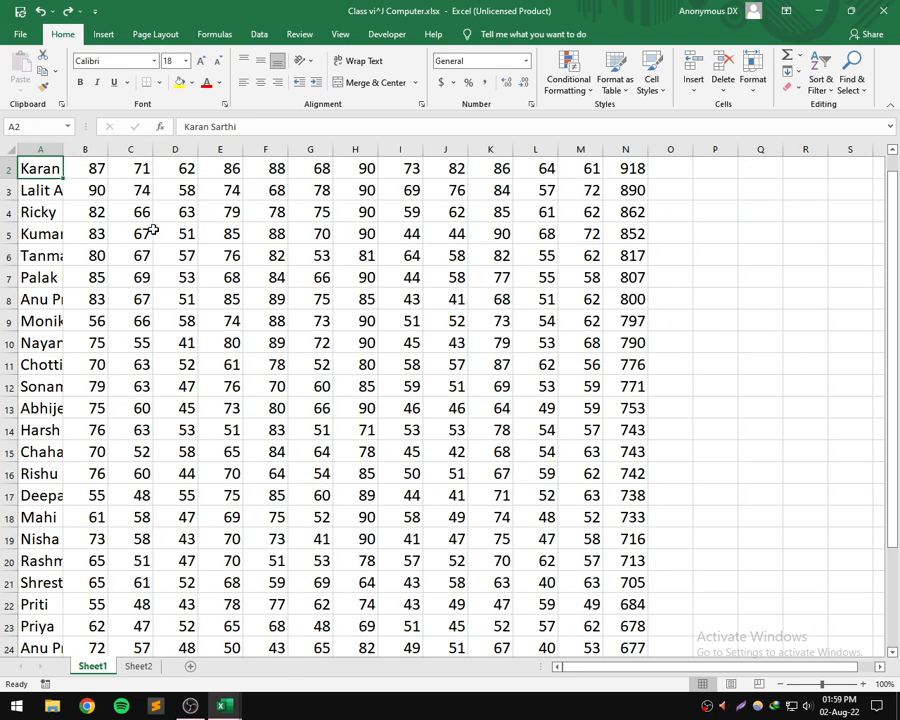
pyautogui.scroll(1, 155, 220)
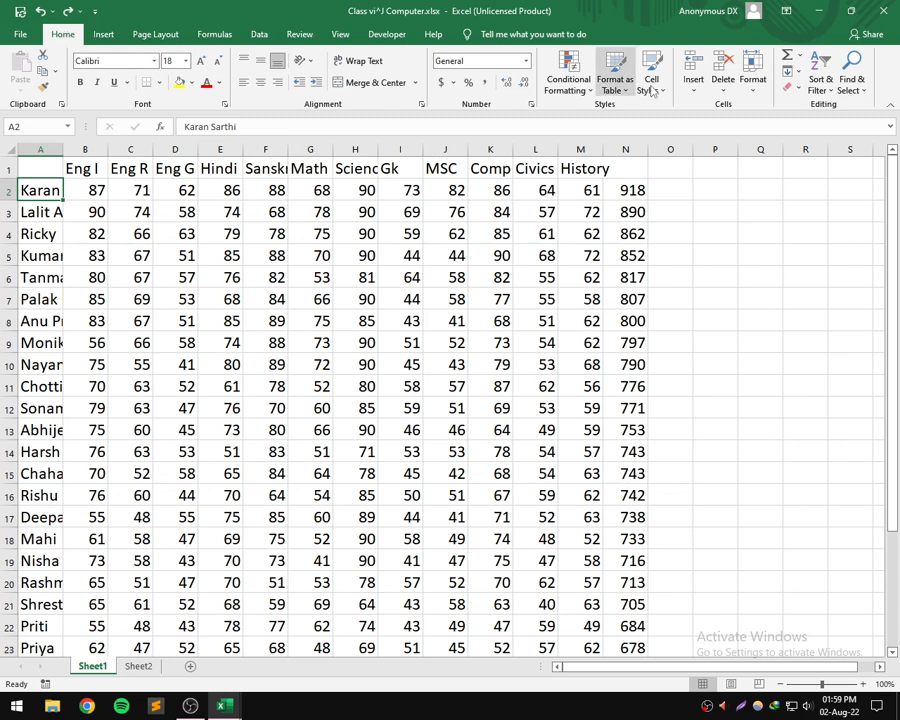
# - Open the cell size options for A2, leave them, and undo the 4 entered in that cell
pyautogui.click(757, 92)
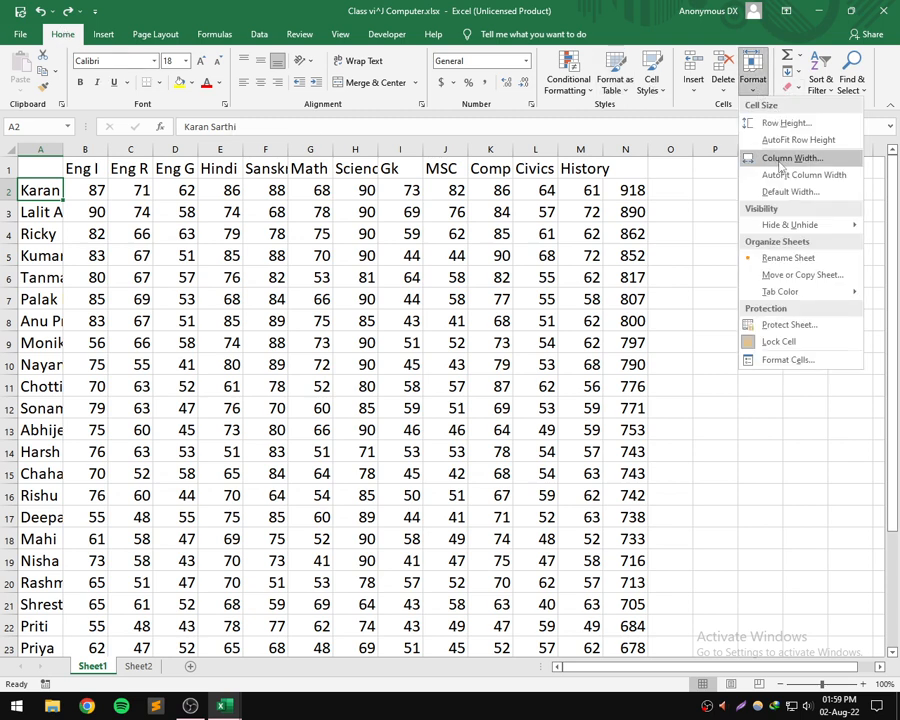
pyautogui.press('super+d')
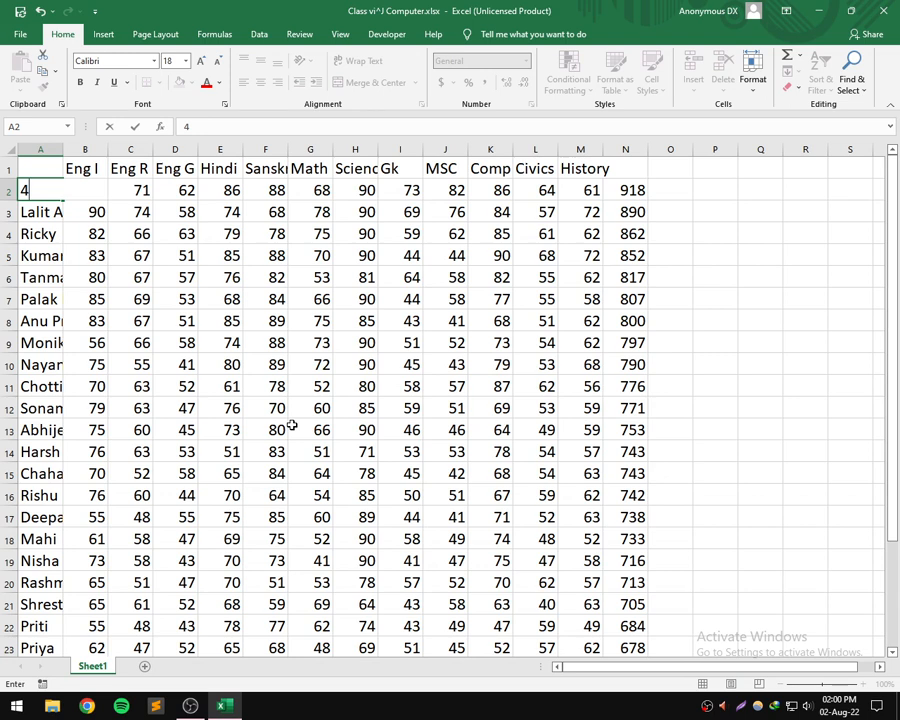
pyautogui.hotkey('ctrl', 'z')
pyautogui.click(643, 252)
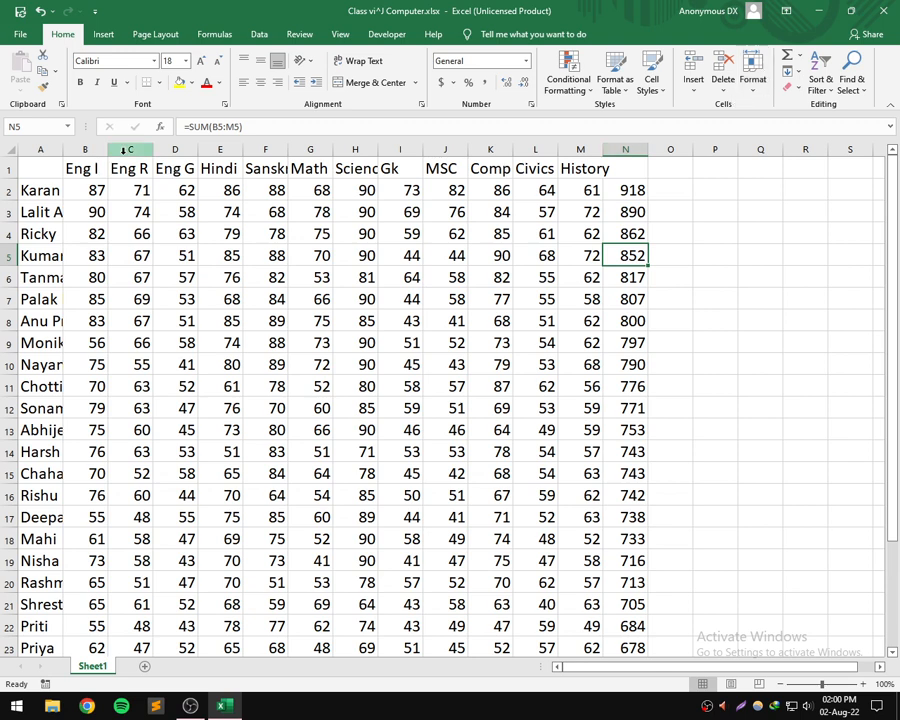
# - Check the exact column width setting for cell A2's column and leave the dialog
pyautogui.click(35, 195)
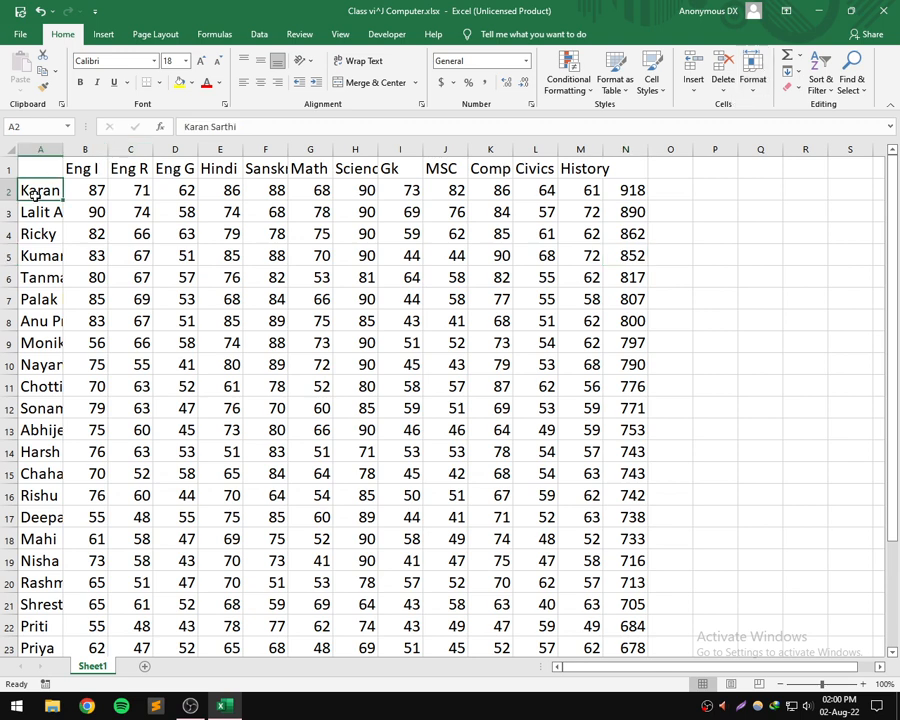
pyautogui.click(751, 92)
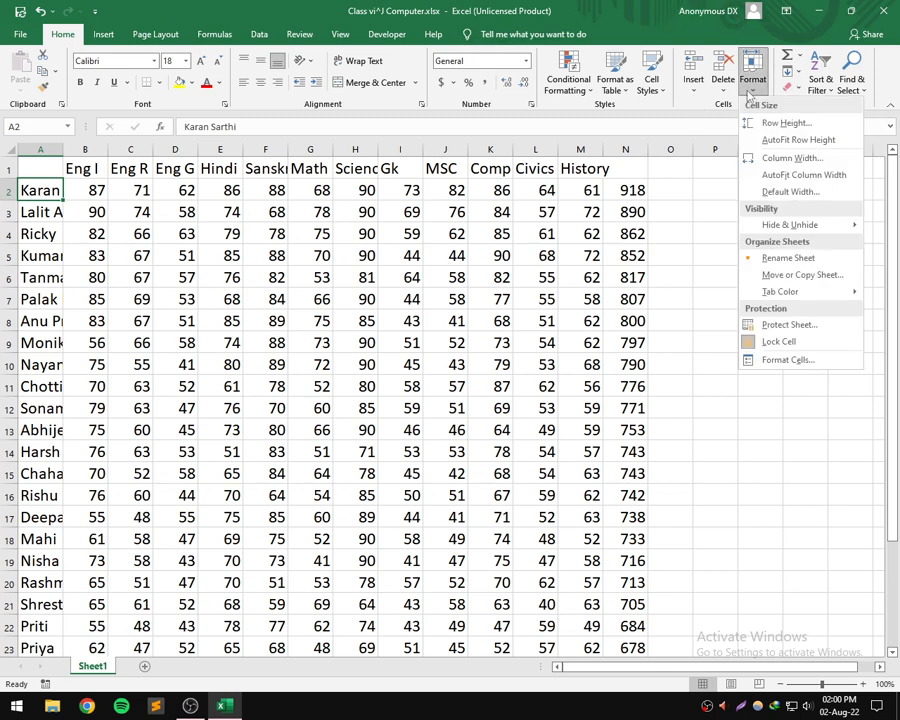
pyautogui.click(790, 158)
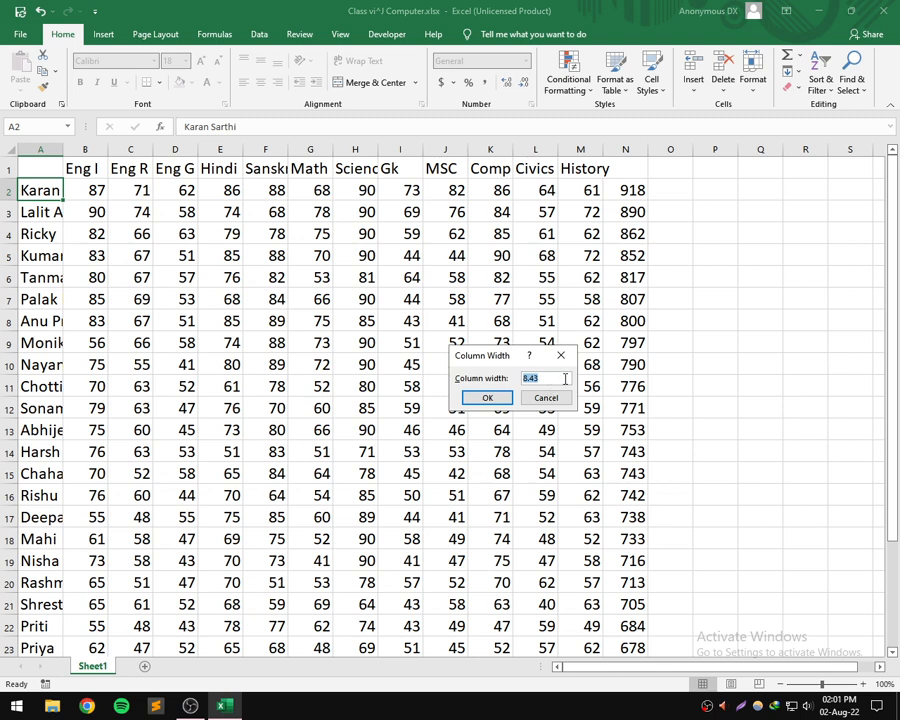
pyautogui.click(562, 356)
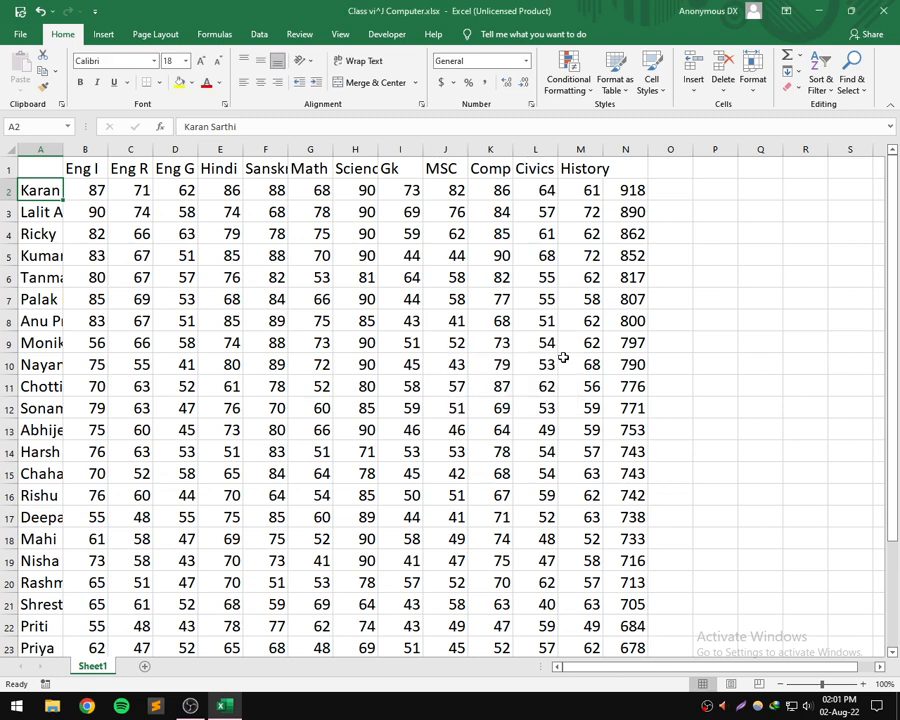
# - AutoFit column A's width to the student names in cells A2, A8, A6 and A5, one after another
pyautogui.click(753, 78)
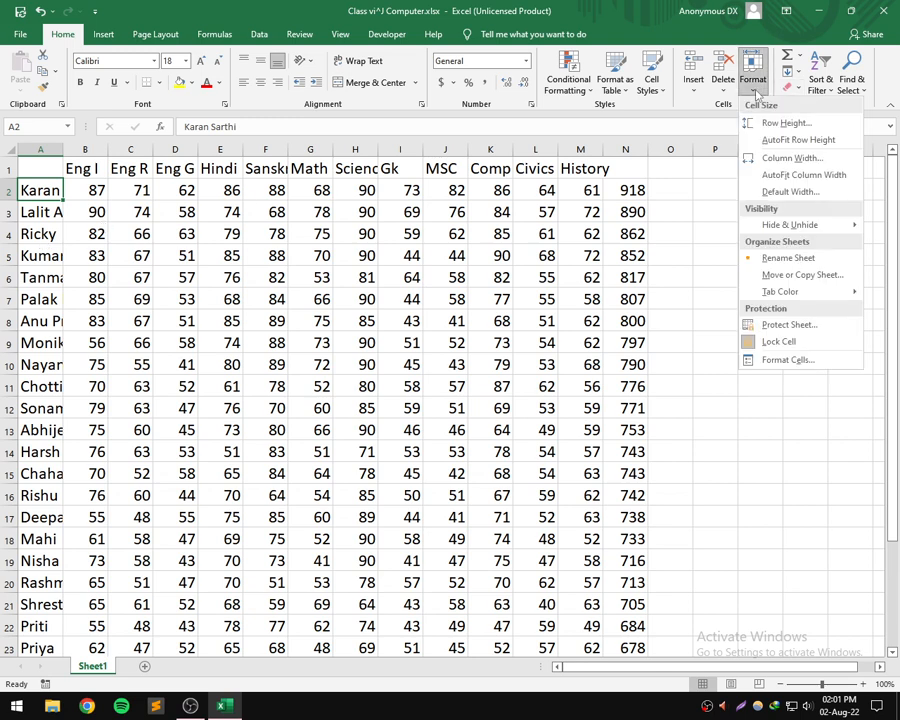
pyautogui.click(783, 177)
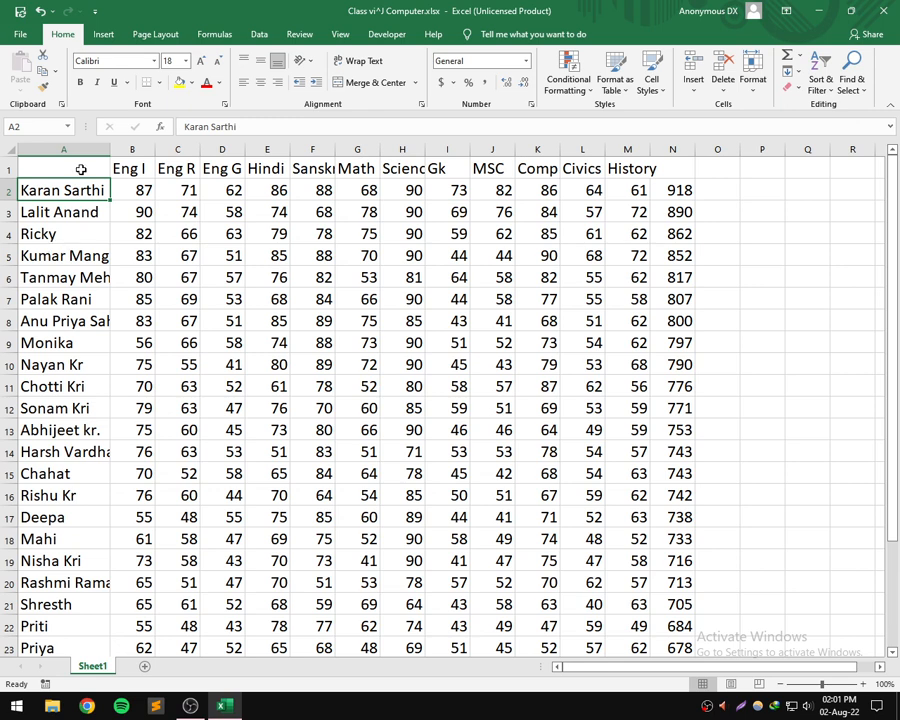
pyautogui.click(62, 324)
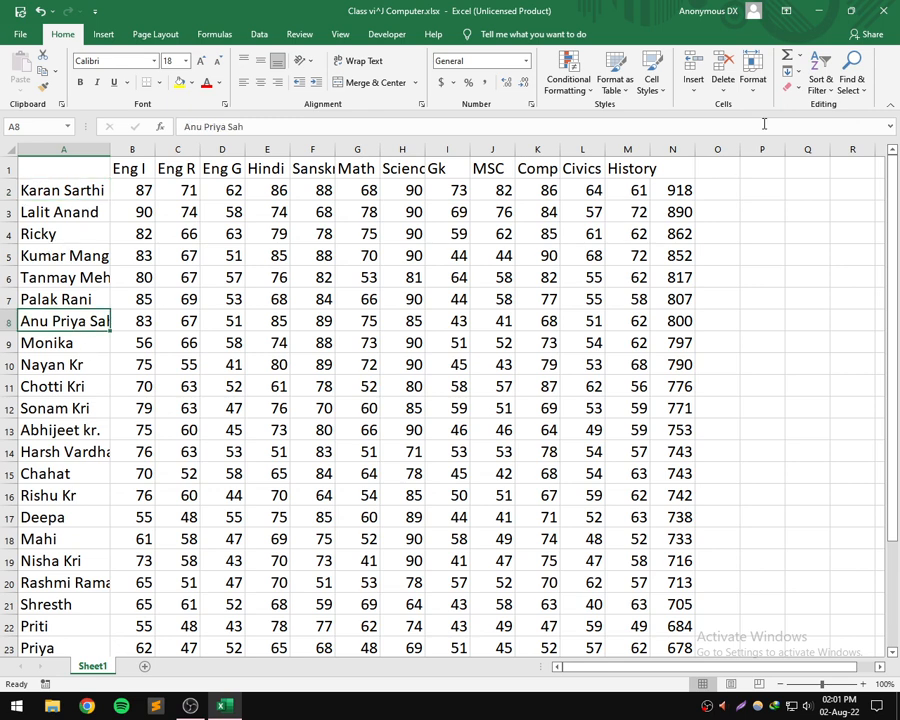
pyautogui.click(753, 80)
pyautogui.click(790, 176)
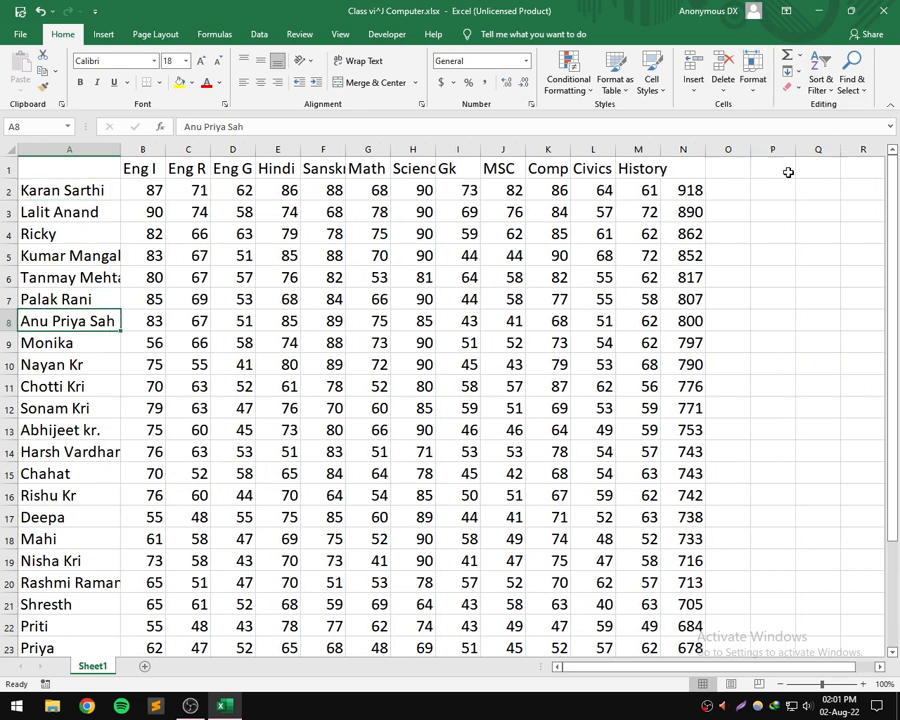
pyautogui.click(90, 277)
pyautogui.click(752, 85)
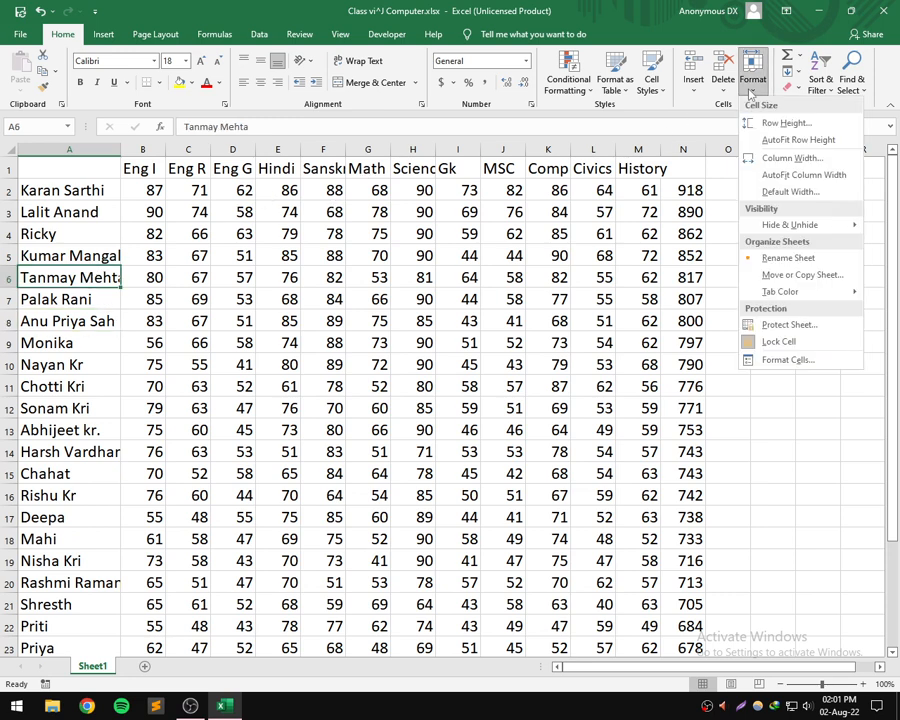
pyautogui.click(805, 176)
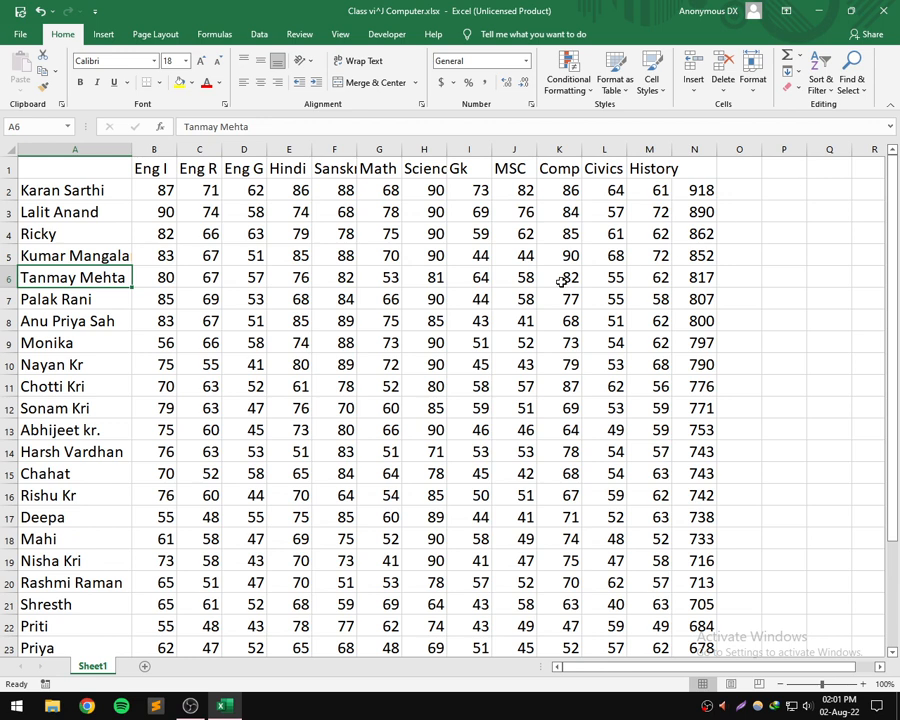
pyautogui.click(112, 256)
pyautogui.click(752, 76)
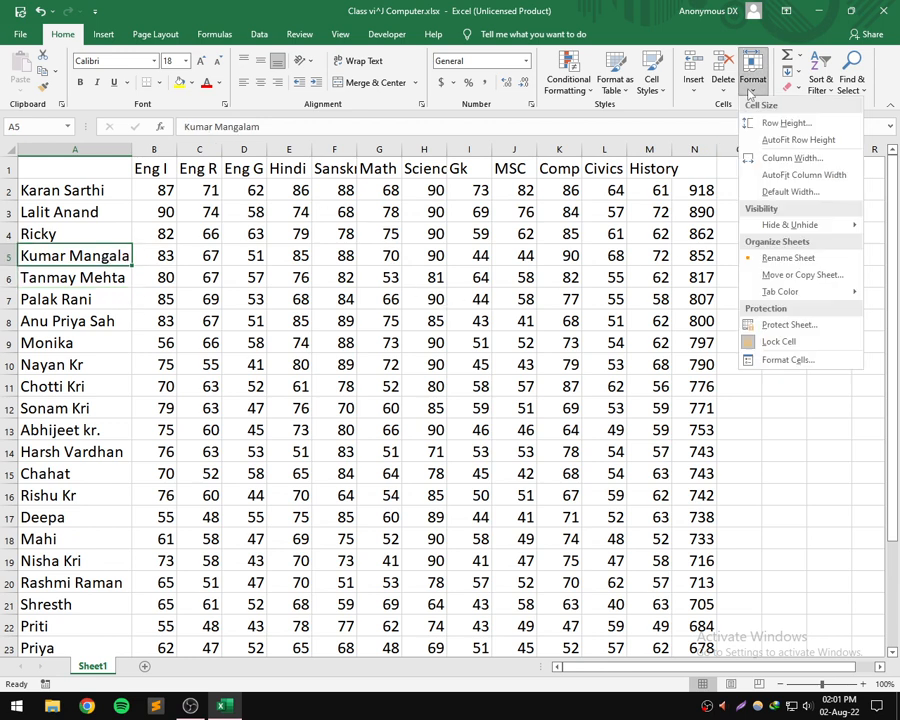
pyautogui.click(790, 176)
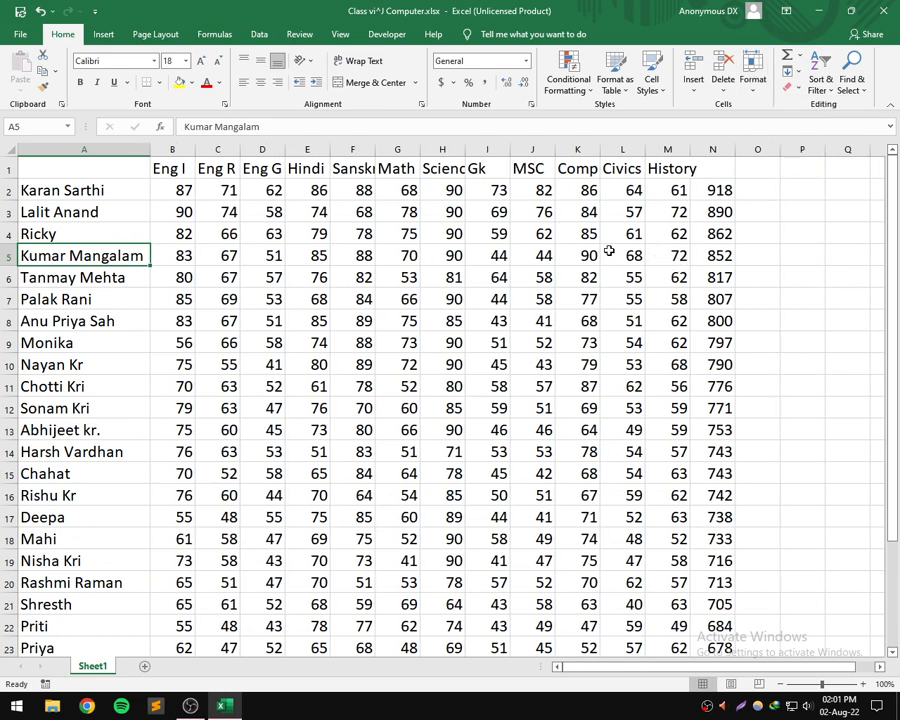
# - Enter 4 in cell A5 in place of the student's name
pyautogui.write('4')
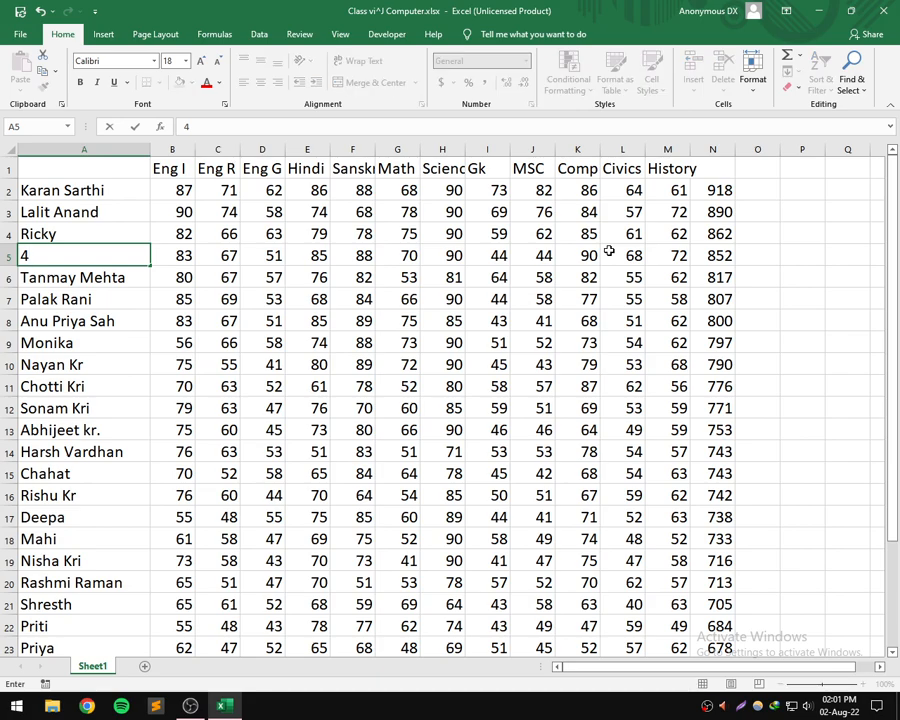